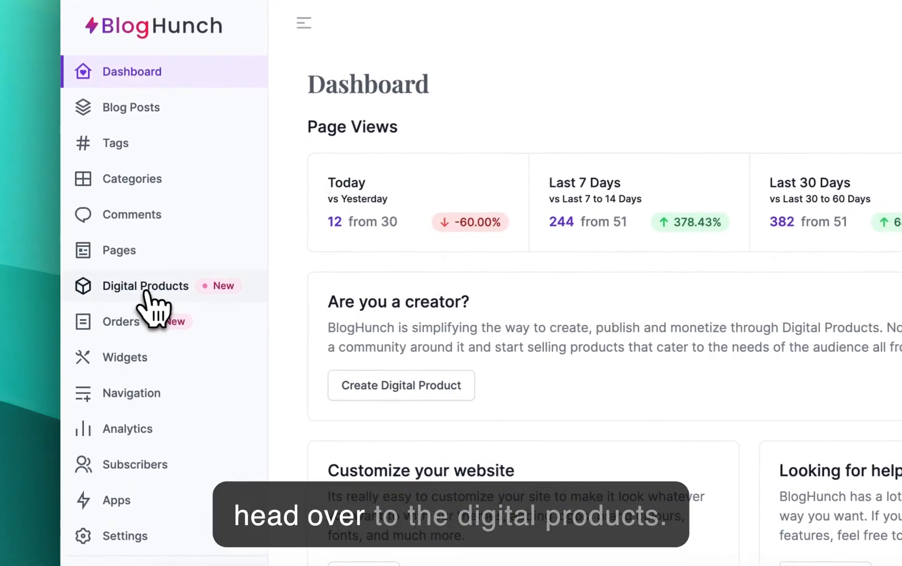
Start creating a new newsletter from the newsletters area of the digital products
left_click(152, 292)
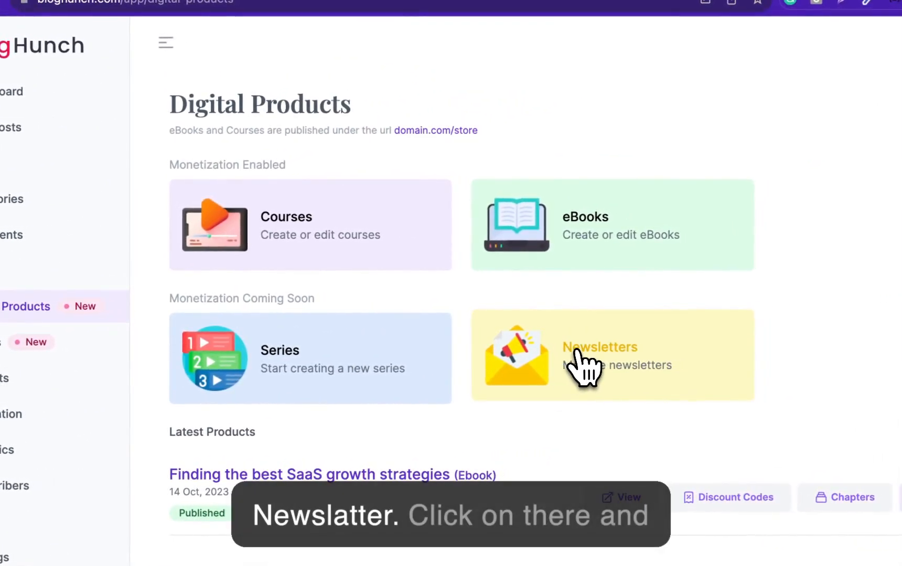
left_click(581, 365)
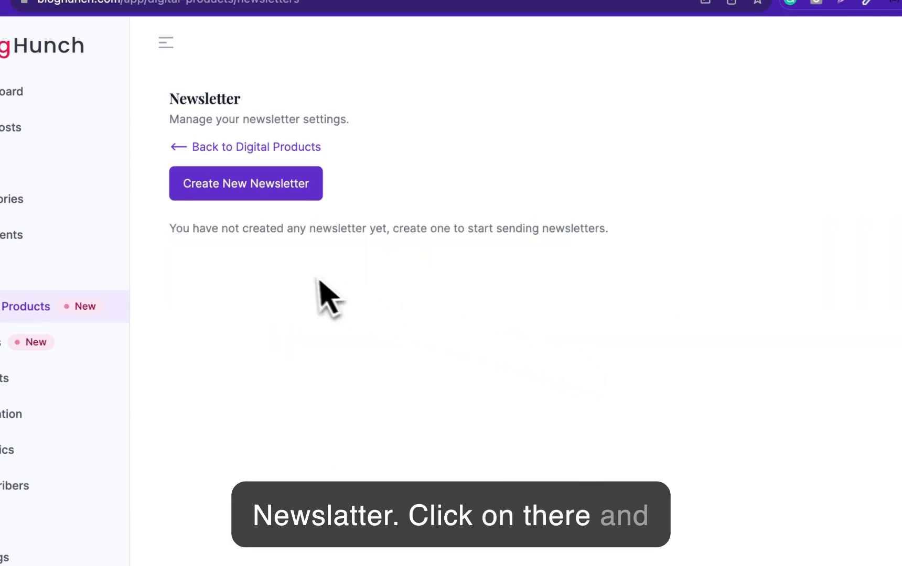
left_click(265, 192)
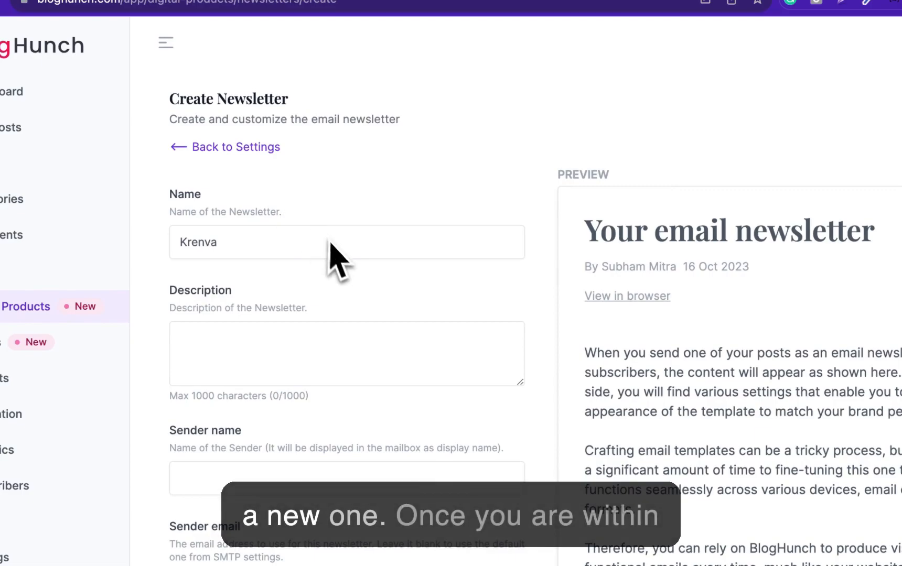
Examine the newsletter form's preview and its name, description, sender, member subscription, header image and name display settings
scroll(338, 259, "down", 2)
scroll(336, 252, "down", 1)
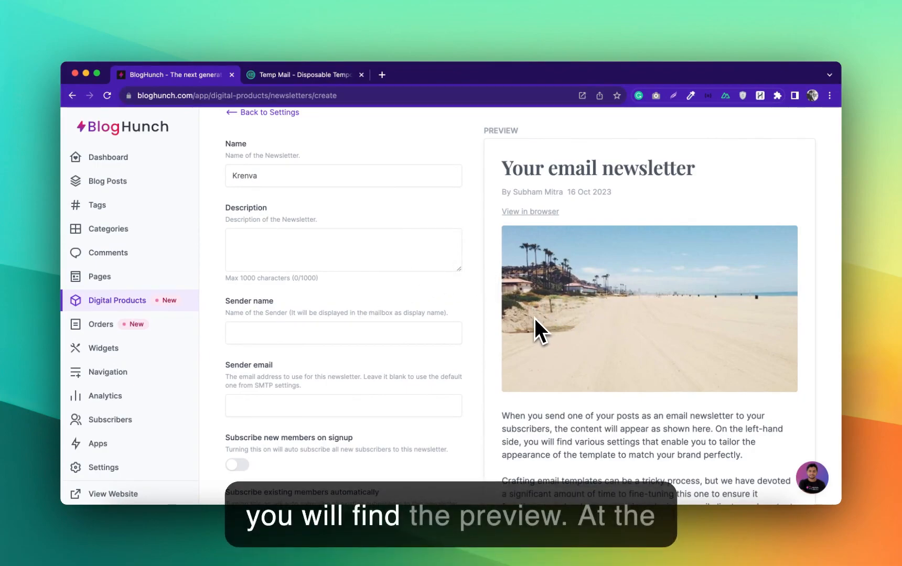
scroll(364, 309, "down", 2)
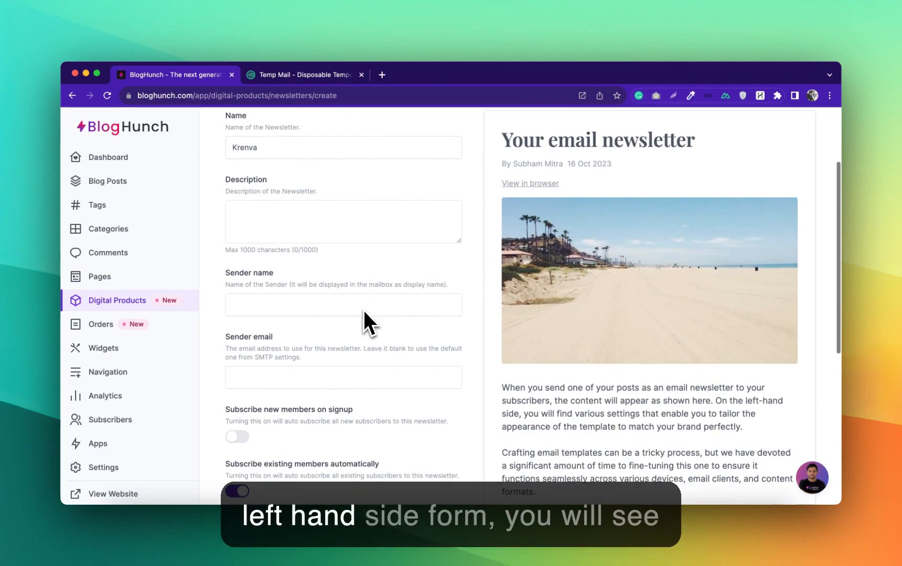
left_click(271, 148)
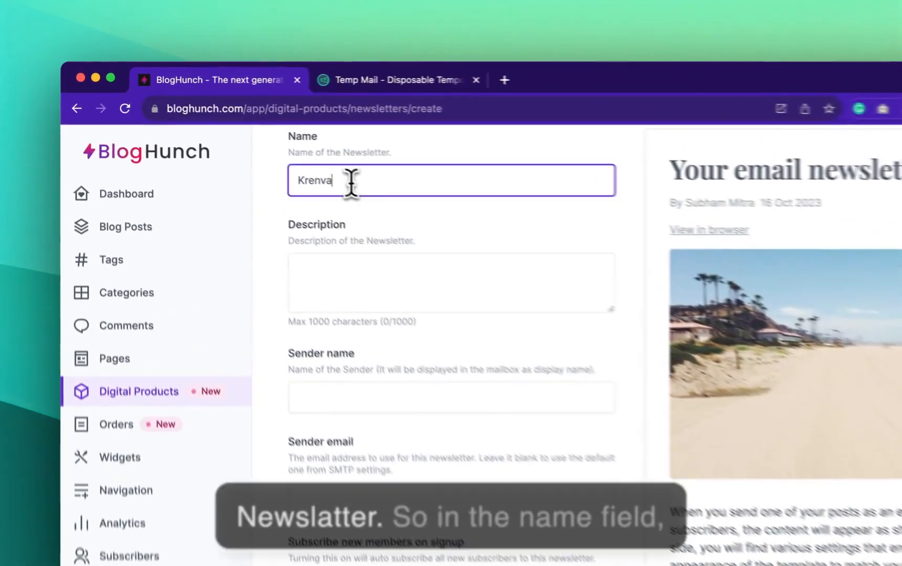
left_click_drag(265, 148, 231, 149)
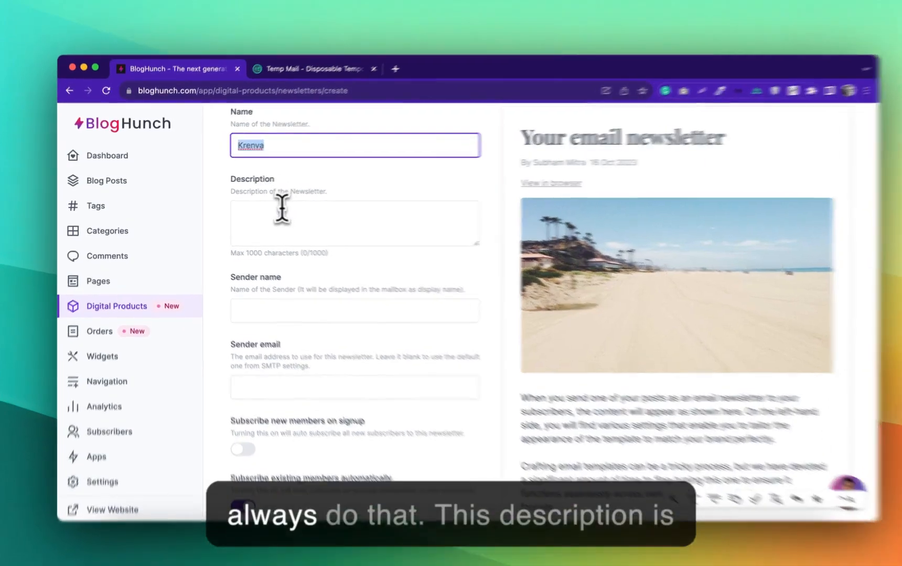
left_click(277, 205)
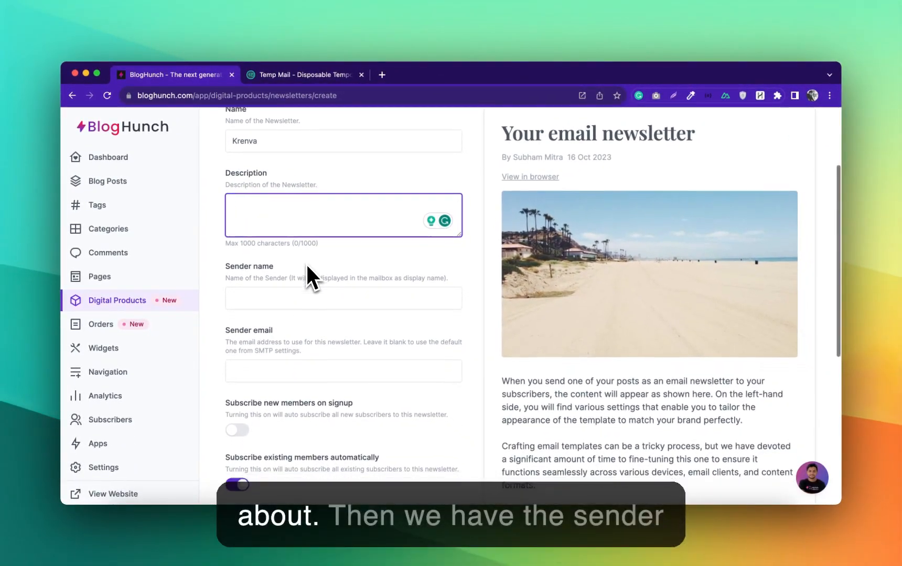
scroll(306, 276, "down", 1)
left_click(301, 283)
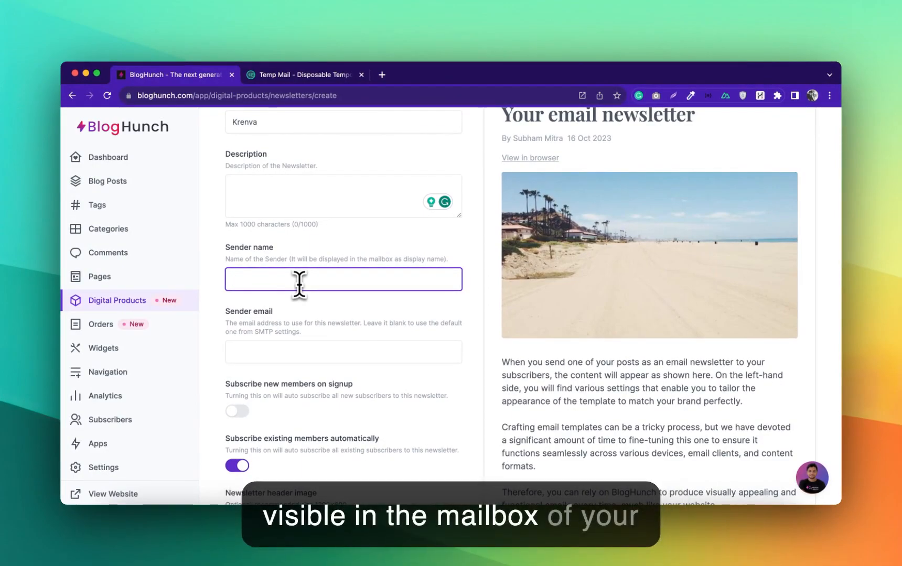
scroll(299, 283, "down", 1)
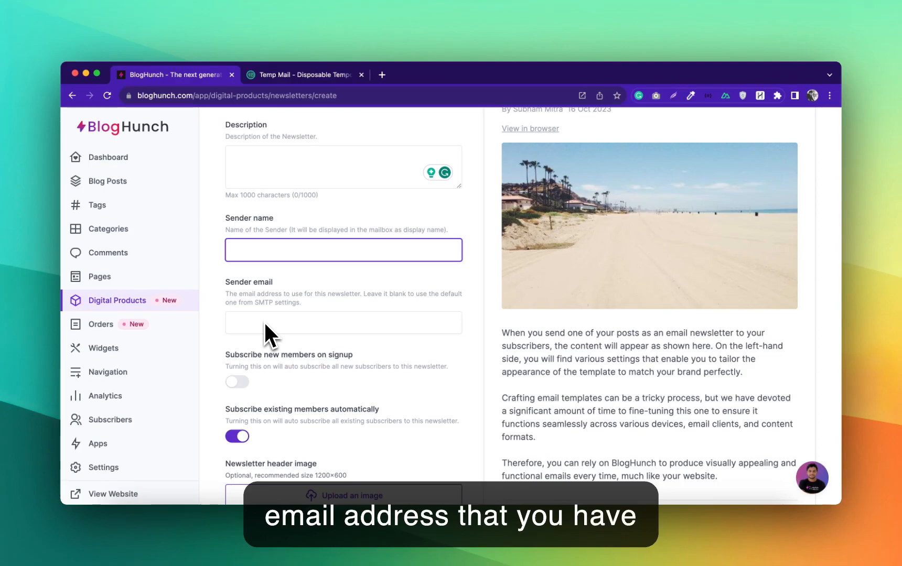
scroll(264, 324, "down", 5)
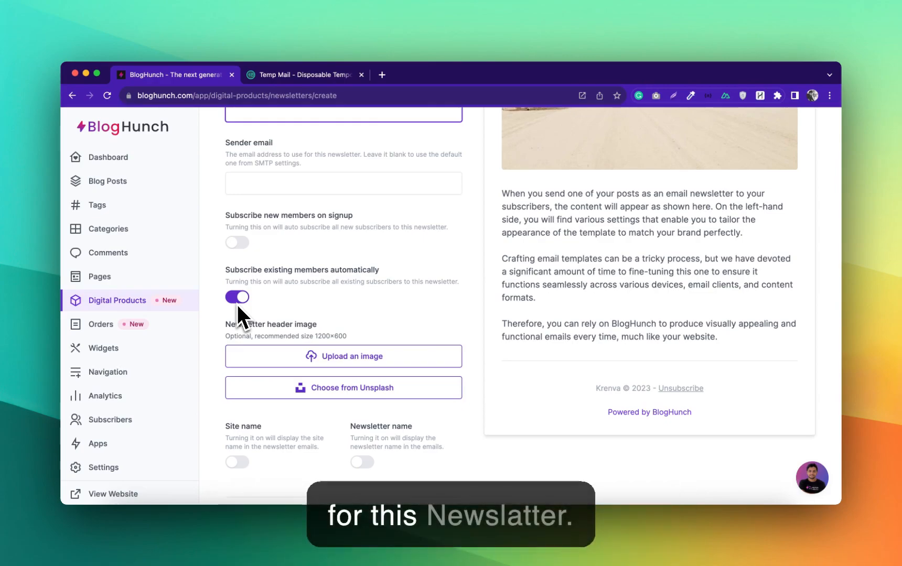
scroll(237, 306, "down", 3)
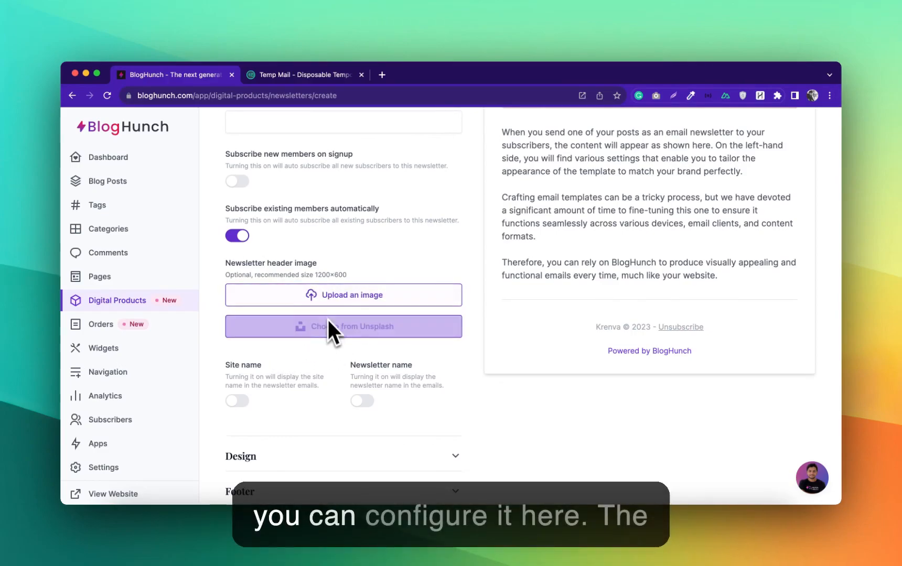
scroll(322, 347, "down", 2)
scroll(321, 348, "down", 1)
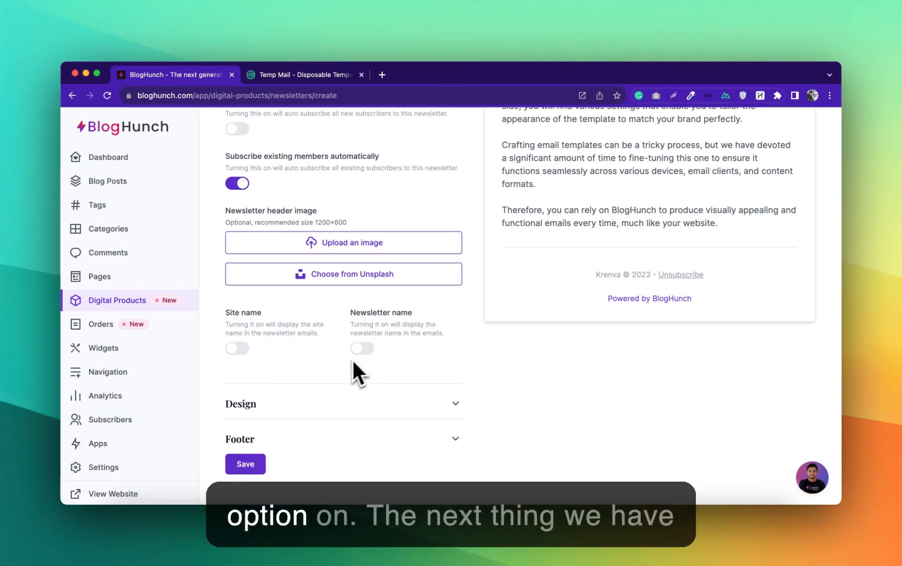
Expand the newsletter's Design settings and look through the available title fonts without choosing one
left_click(291, 406)
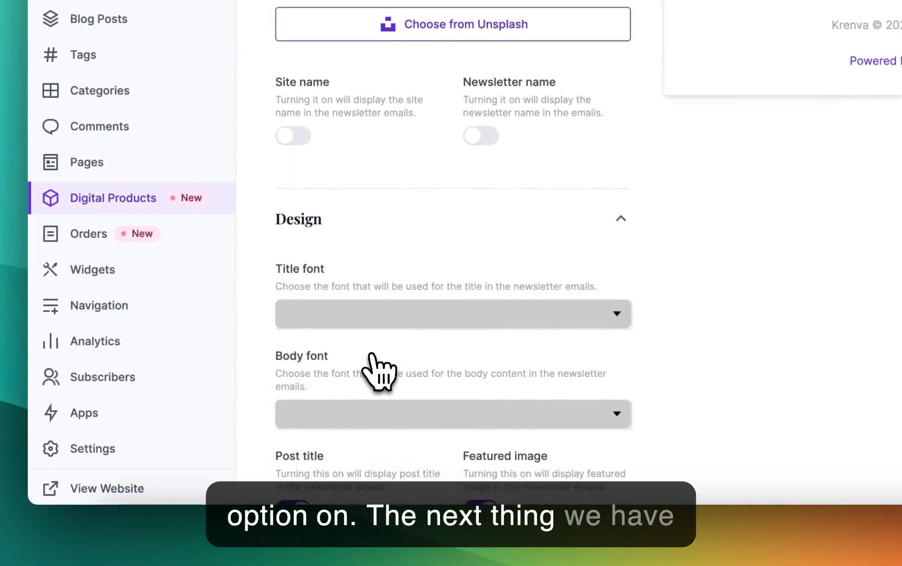
scroll(379, 370, "down", 1)
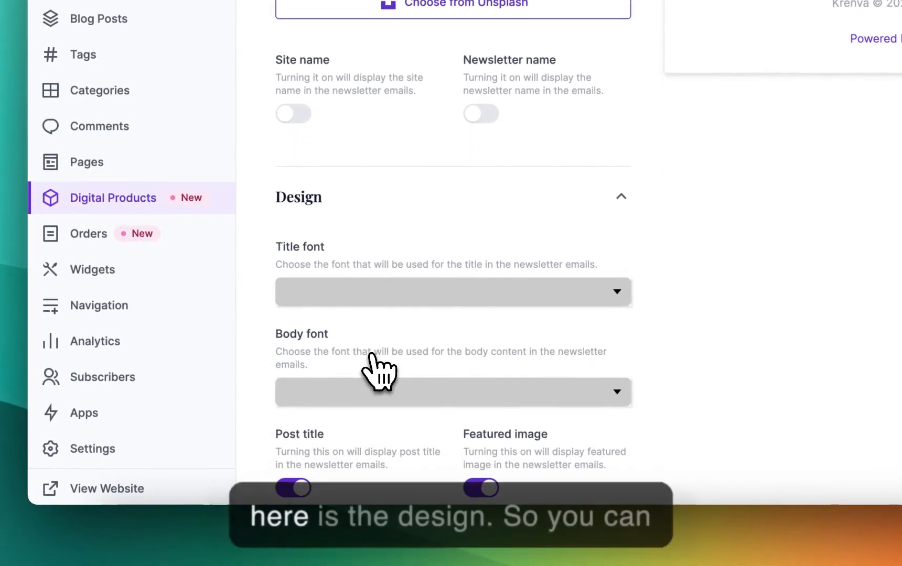
scroll(374, 371, "down", 3)
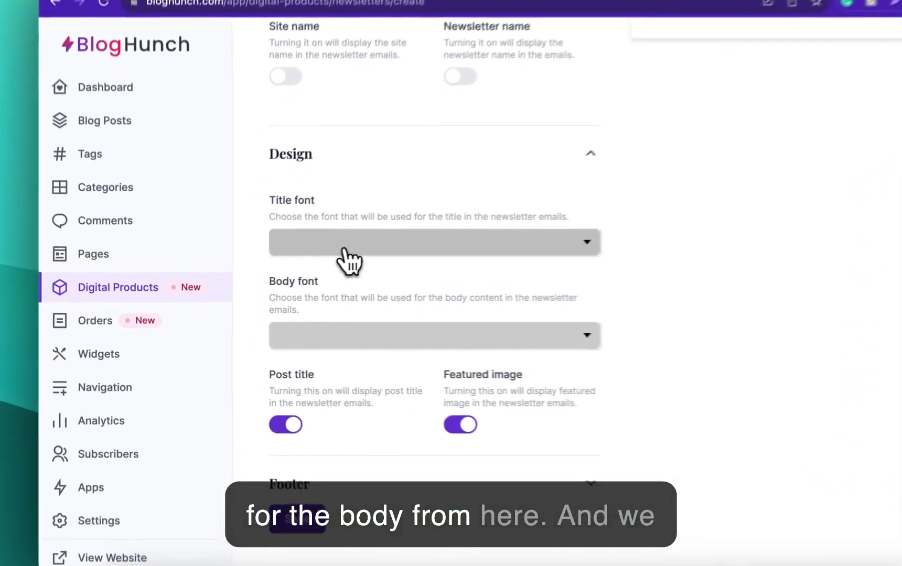
left_click(346, 251)
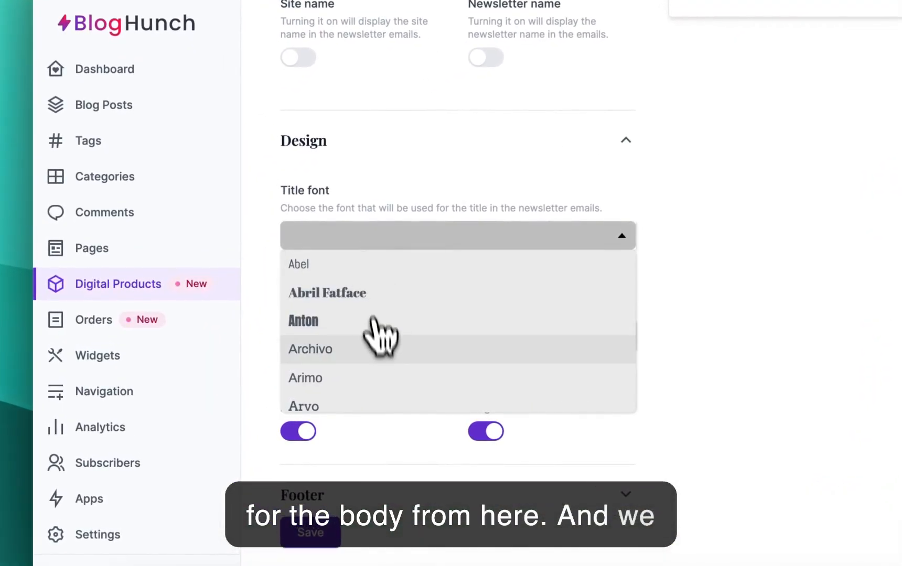
scroll(361, 329, "down", 1)
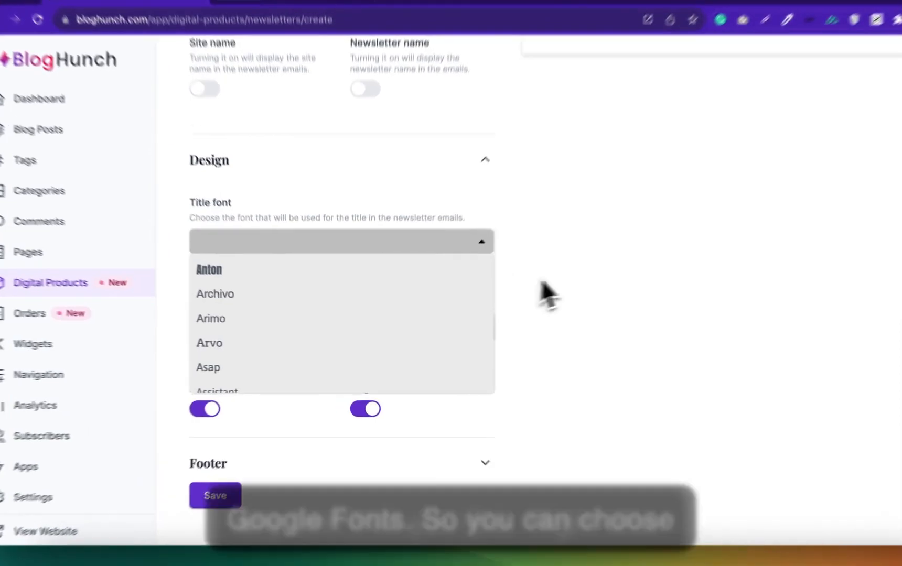
left_click(367, 269)
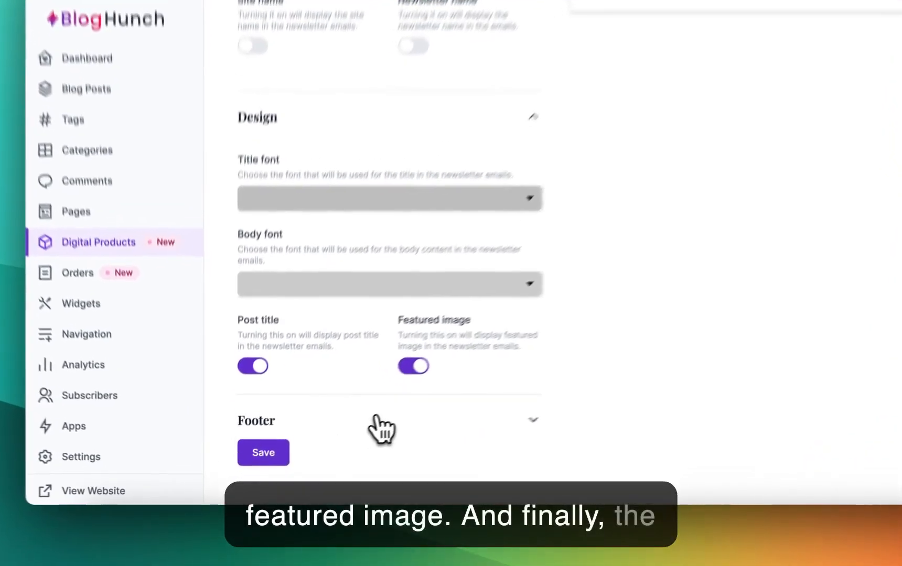
Expand the Footer settings, leave the email footer empty and save the newsletter
left_click(335, 440)
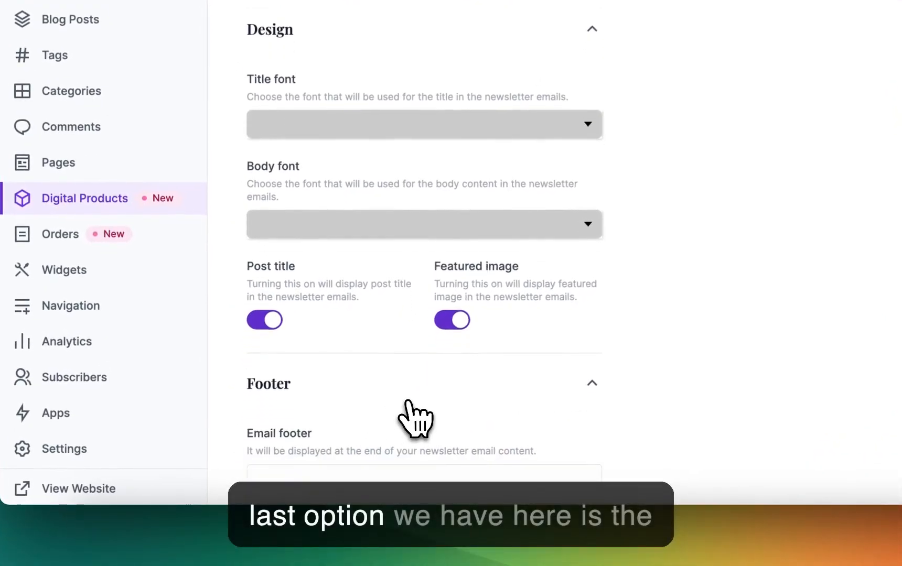
left_click(361, 375)
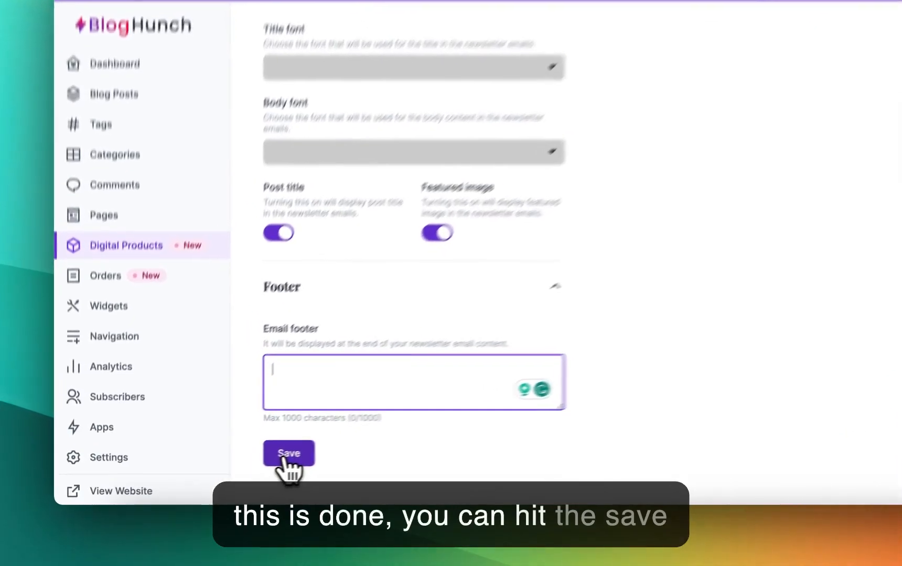
left_click(243, 468)
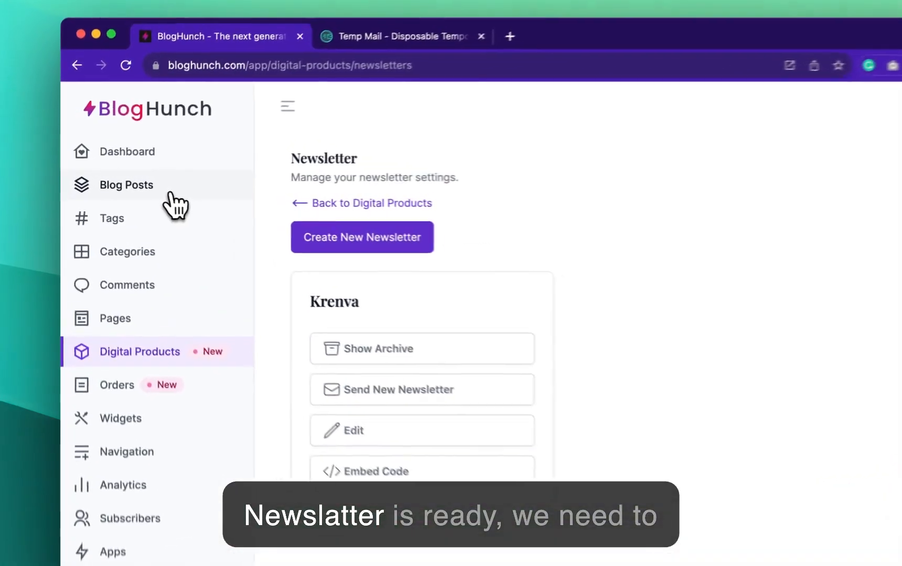
Create a new blog post and title it "First Newsletter Post"
left_click(140, 194)
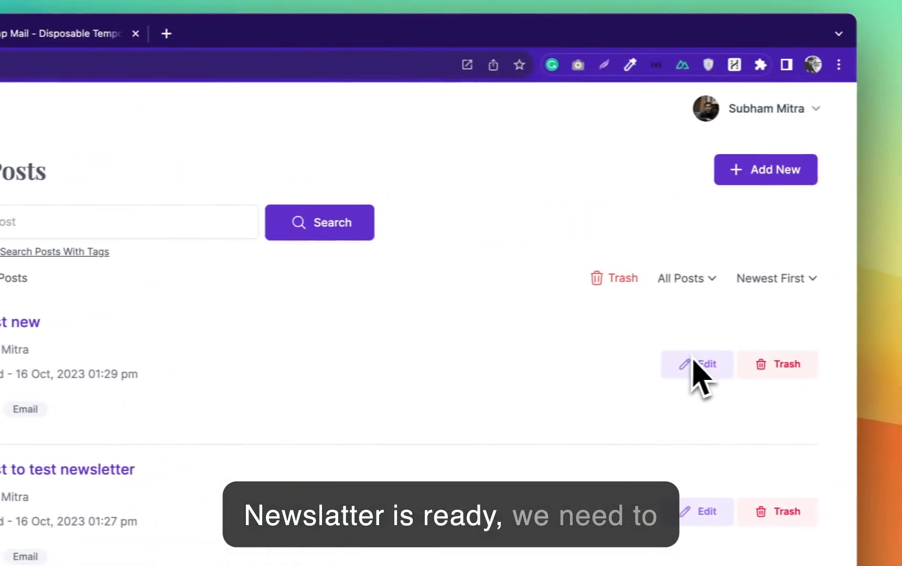
left_click(891, 178)
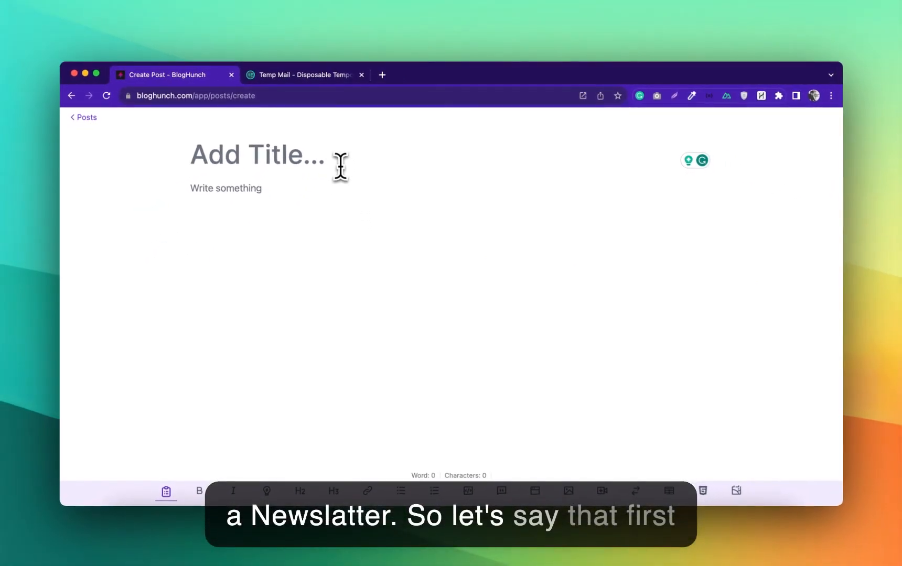
type("First Newsletter")
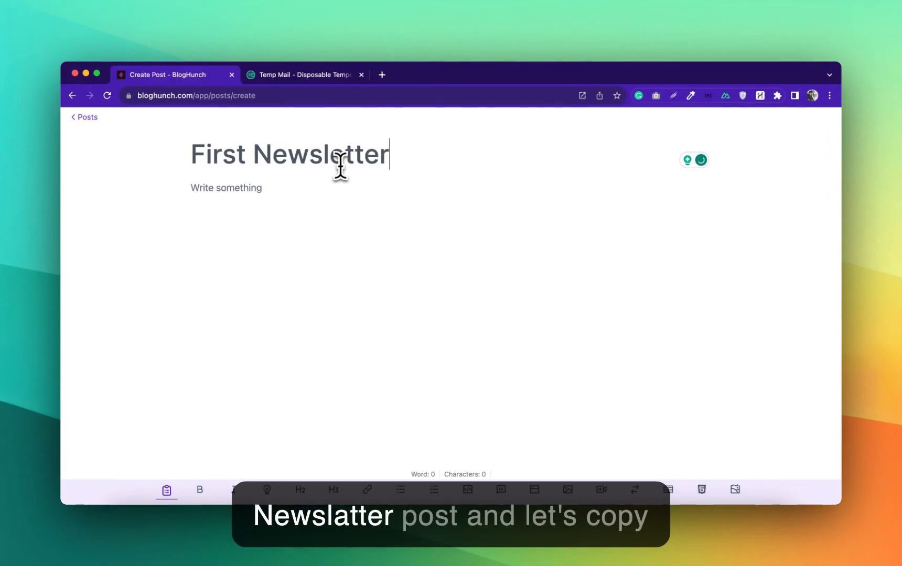
type(" Post")
key("Return")
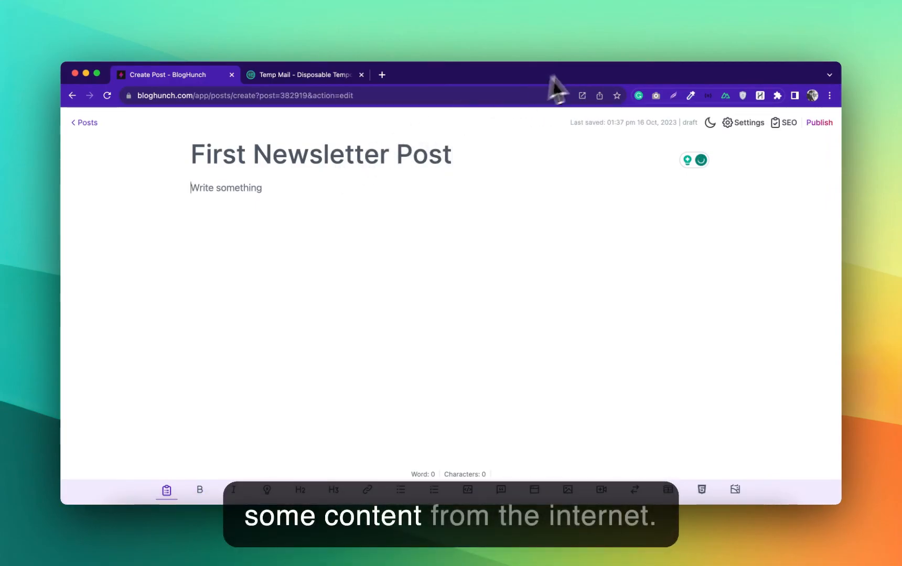
Search Google for "lipsum" in a new browser tab and open the Lorem Ipsum generator site
left_click(382, 74)
type("lipsum")
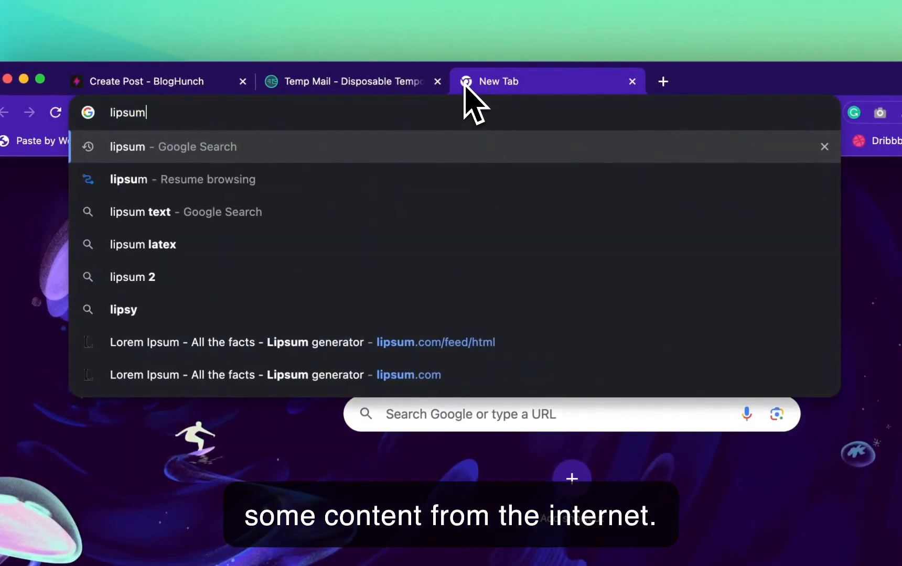
key("Return")
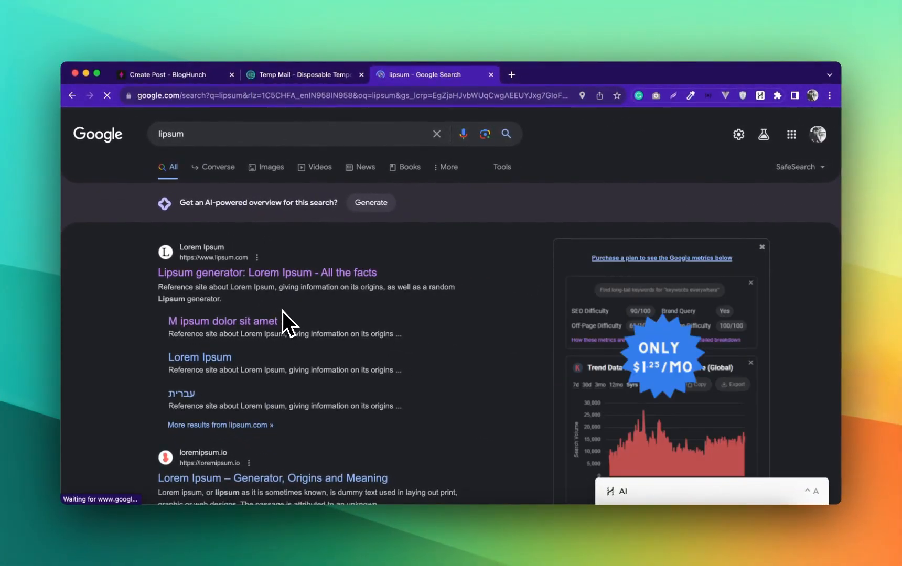
left_click(282, 314)
Generate 500 words of Lorem Ipsum placeholder text, starting with 'Lorem ipsum dolor sit amet...'
scroll(330, 324, "down", 10)
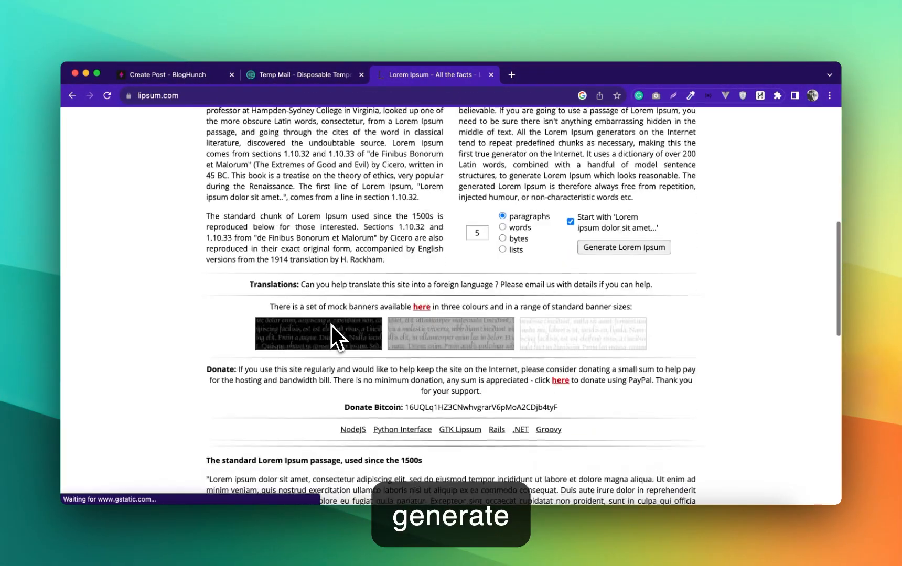
scroll(343, 317, "up", 2)
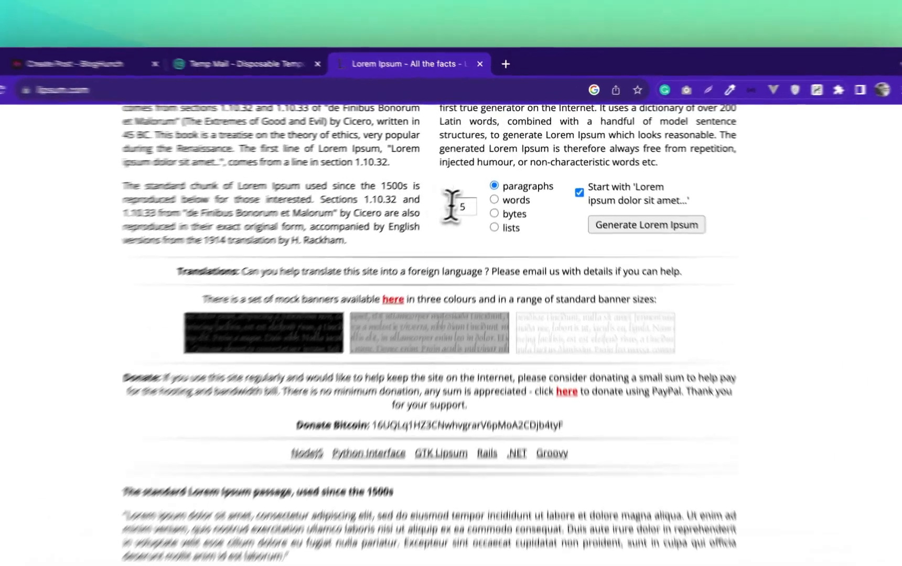
left_click(451, 206)
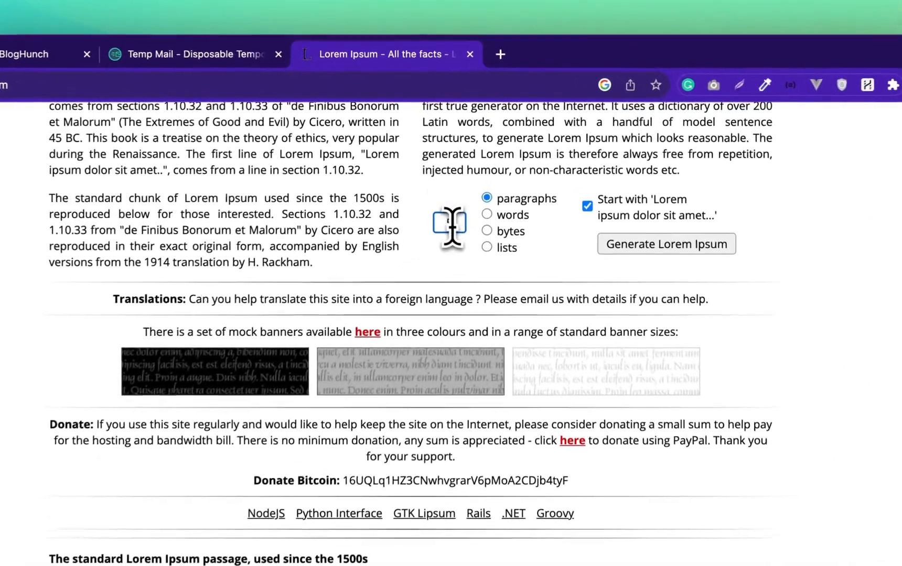
type("00")
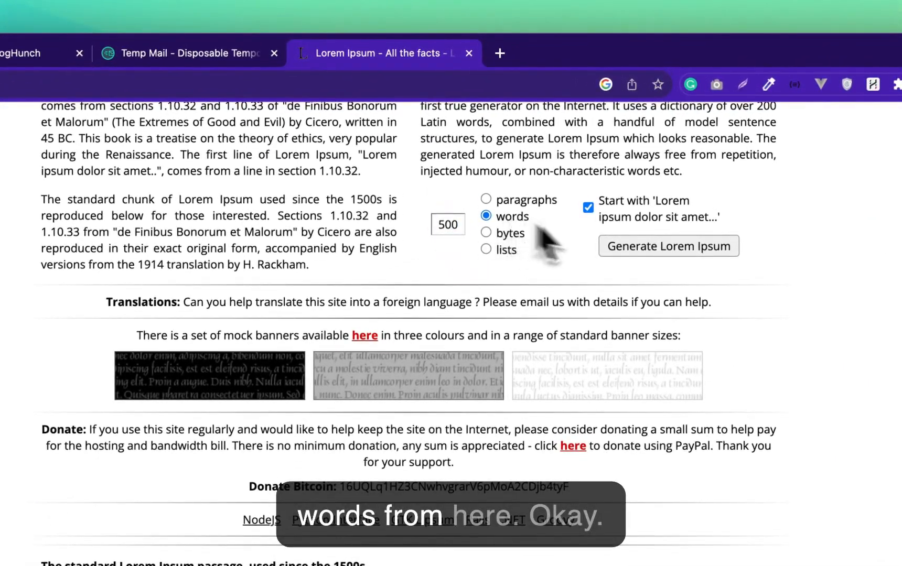
scroll(331, 280, "down", 3)
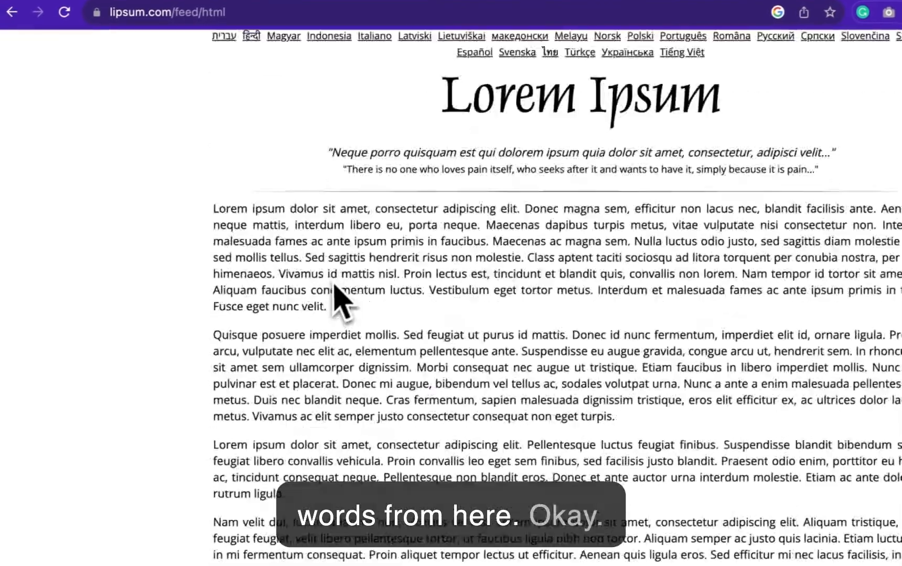
Select all the generated Lorem Ipsum paragraphs for copying, leaving out the summary line and page footer
left_click_drag(219, 127, 352, 534)
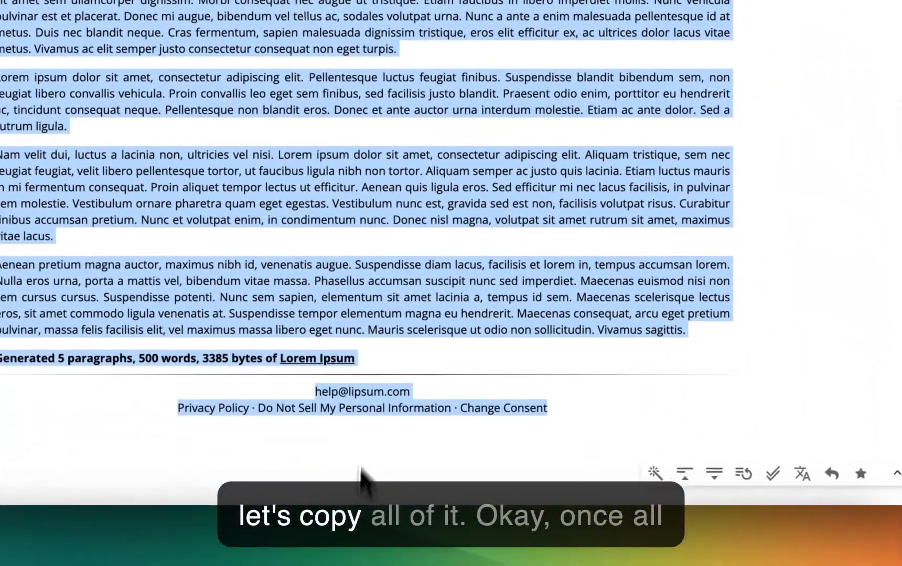
left_click_drag(361, 475, 668, 323)
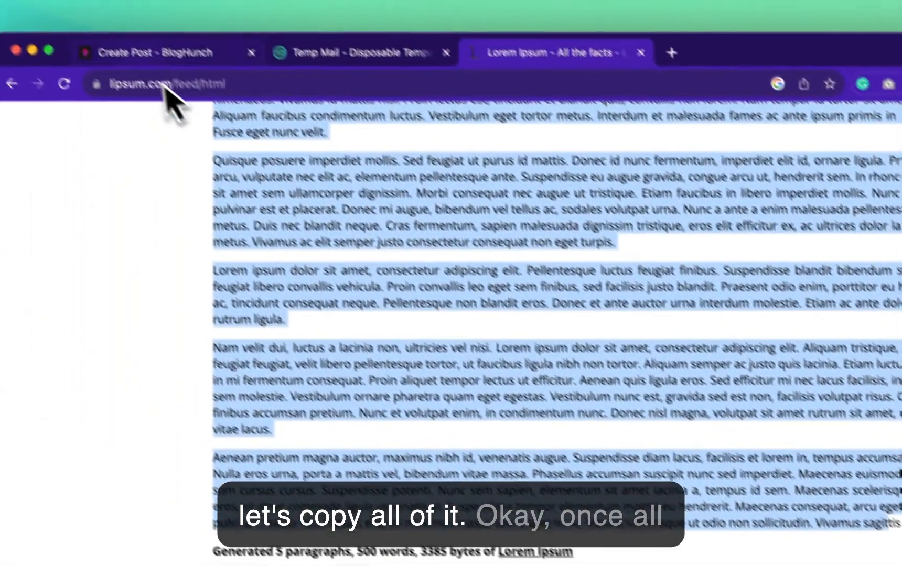
Switch to the BlogHunch post editor and paste the copied Lorem Ipsum paragraphs into the body of "First Newsletter Post"
left_click(170, 55)
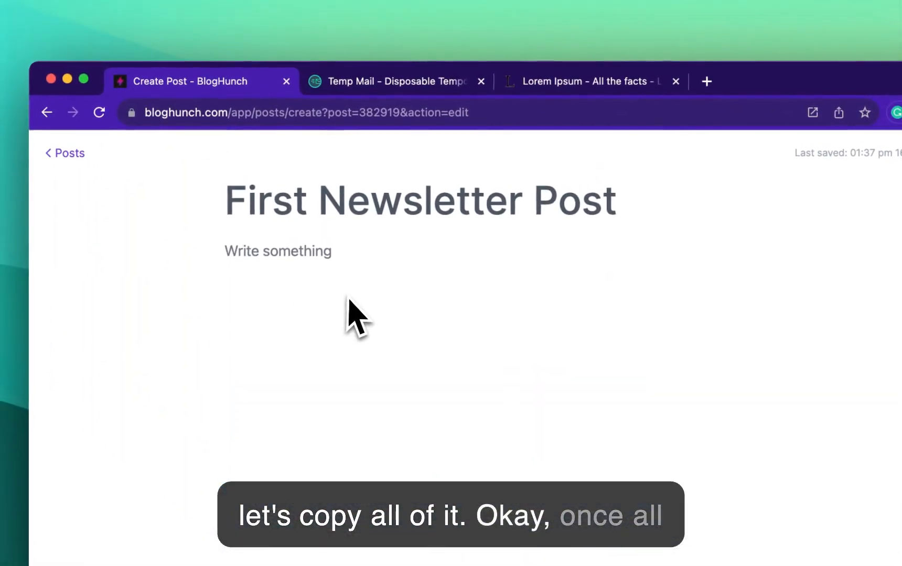
left_click(349, 301)
key("super+v")
scroll(472, 283, "up", 10)
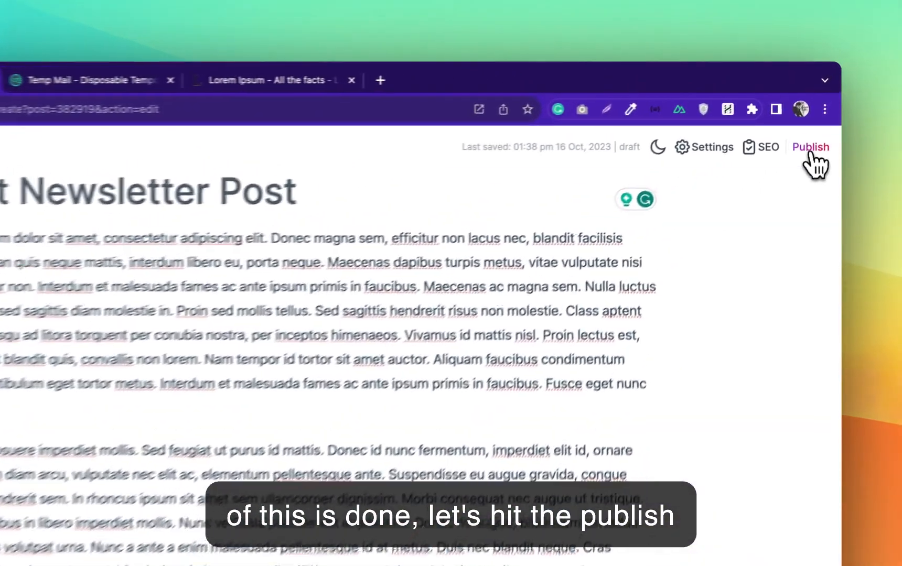
Publish the post now with "Publish as Blog Post and Send as Newsletter Email", using the Krenva newsletter
left_click(819, 126)
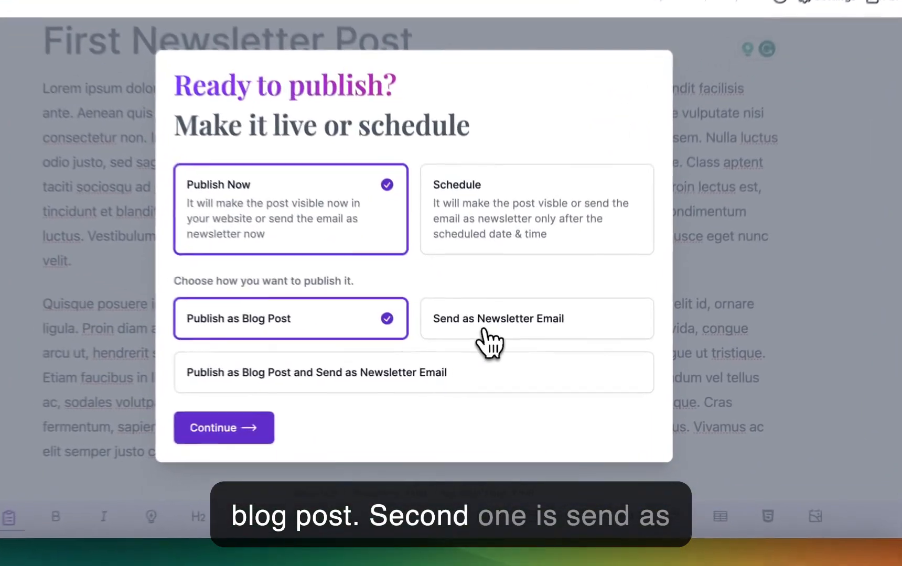
left_click(501, 352)
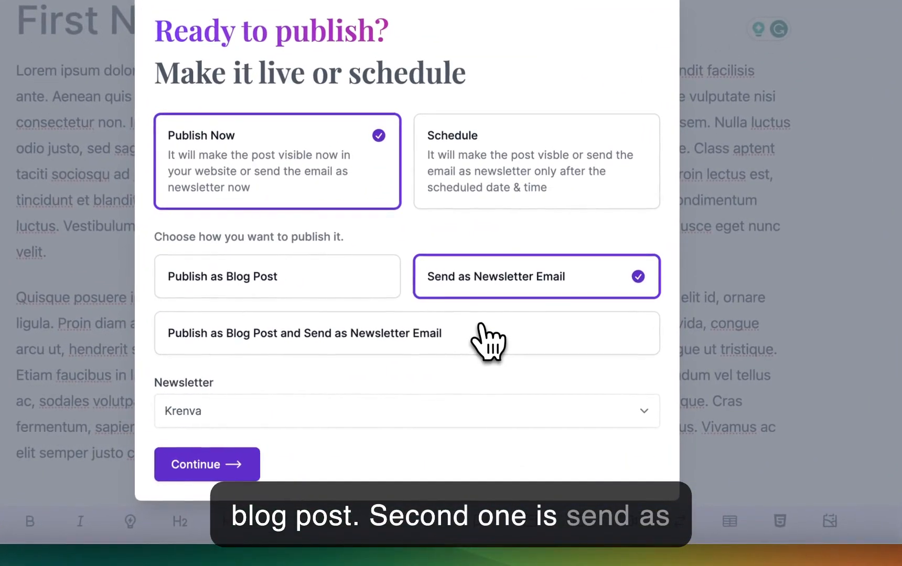
left_click(433, 359)
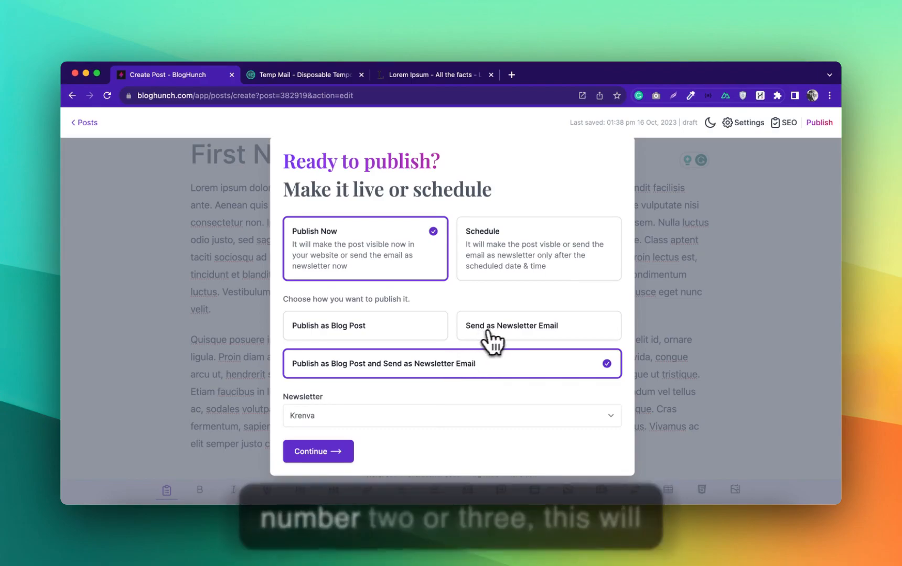
left_click(487, 338)
left_click(455, 370)
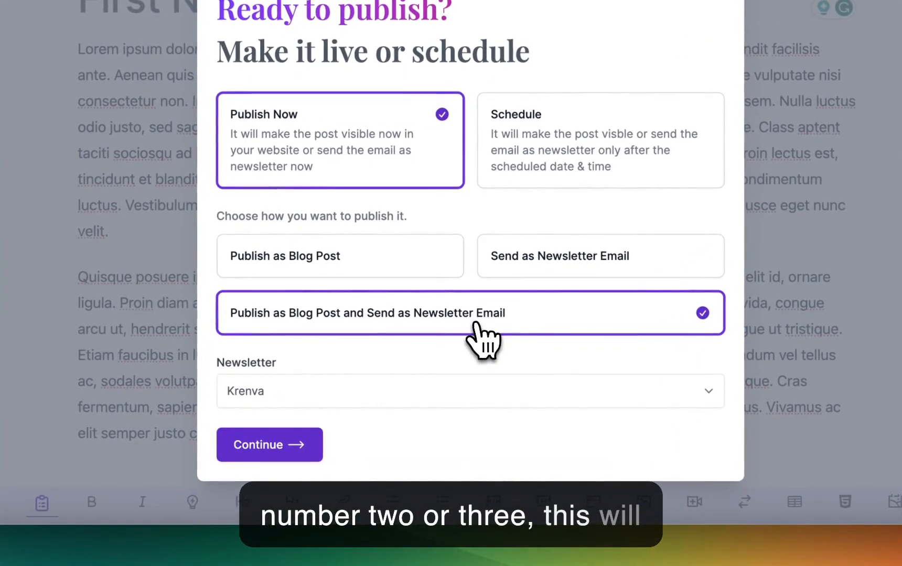
left_click(348, 394)
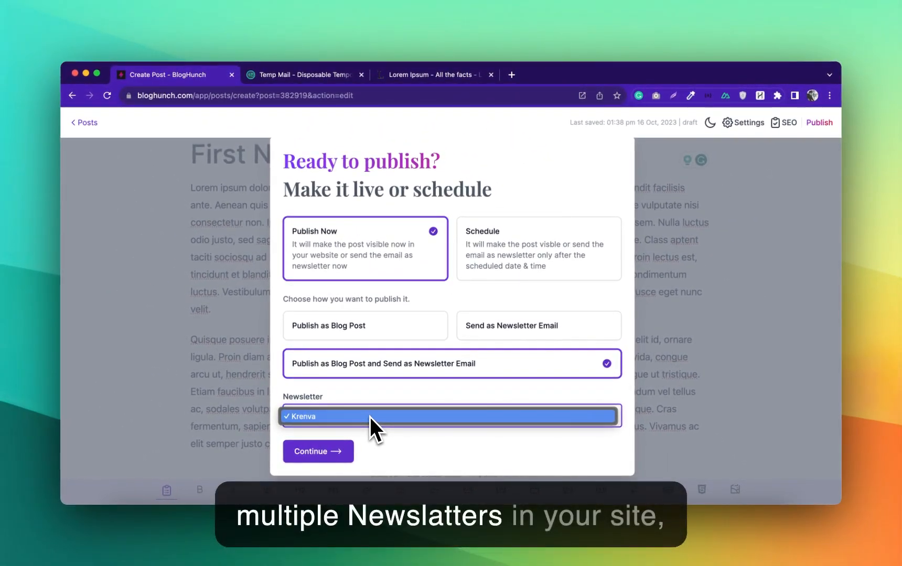
left_click(391, 421)
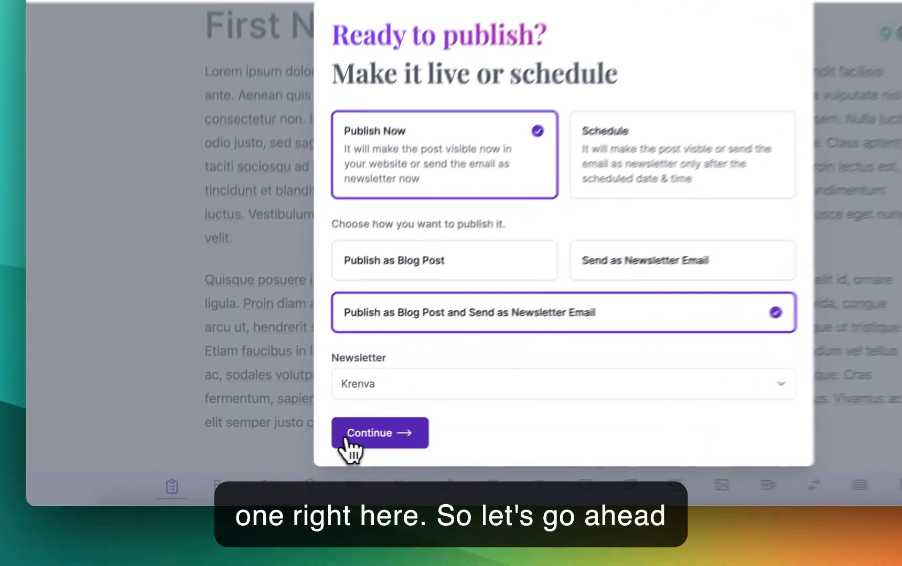
left_click(296, 455)
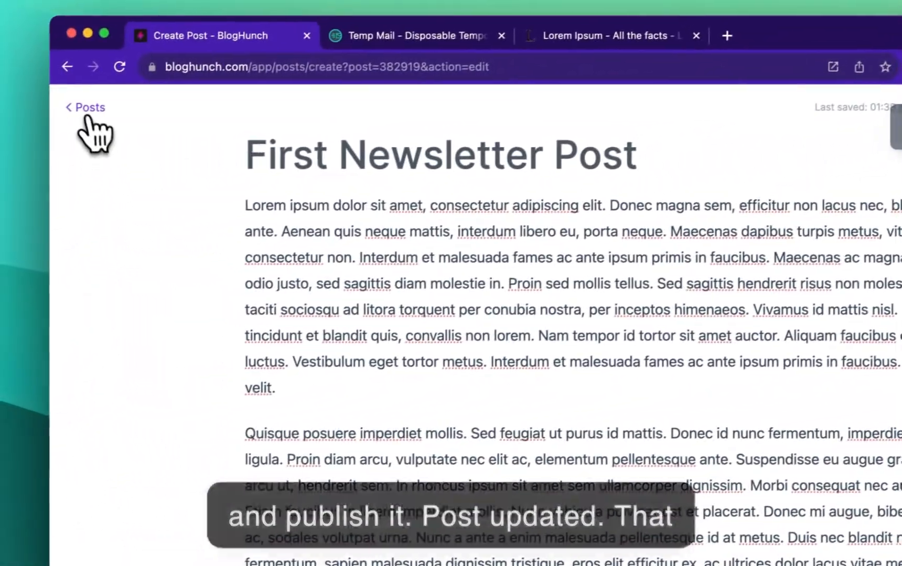
Return to the blog posts list and check the status and publishing type labels of "First Newsletter Post"
left_click(88, 111)
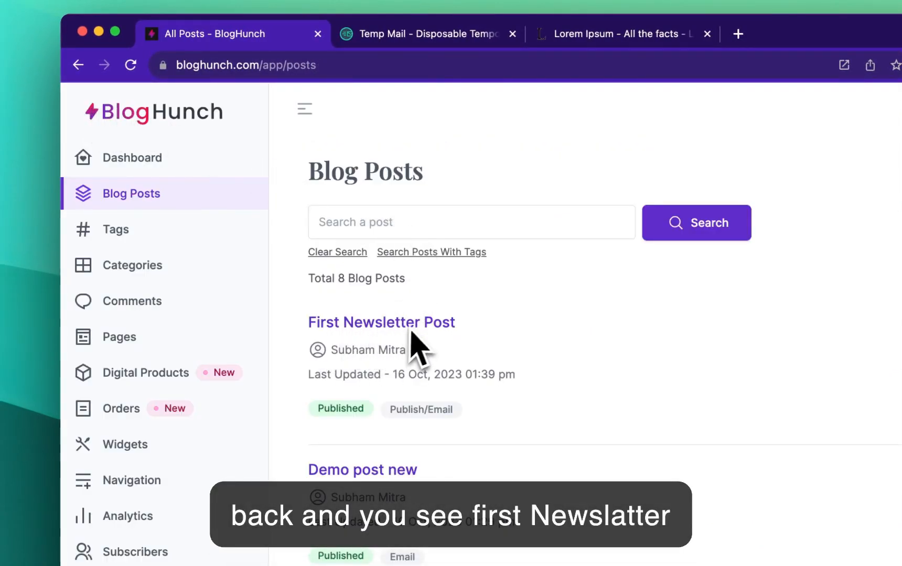
left_click_drag(316, 410, 361, 409)
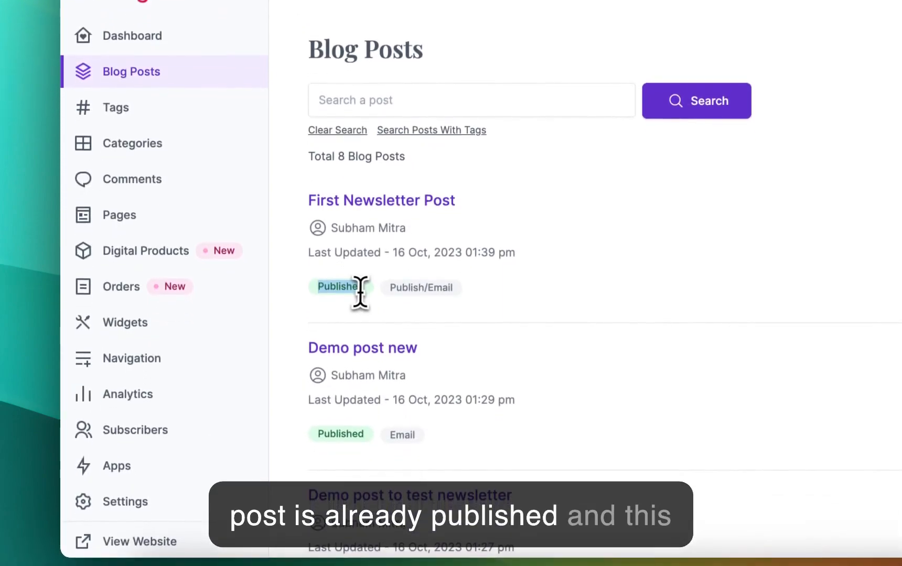
left_click_drag(360, 292, 366, 297)
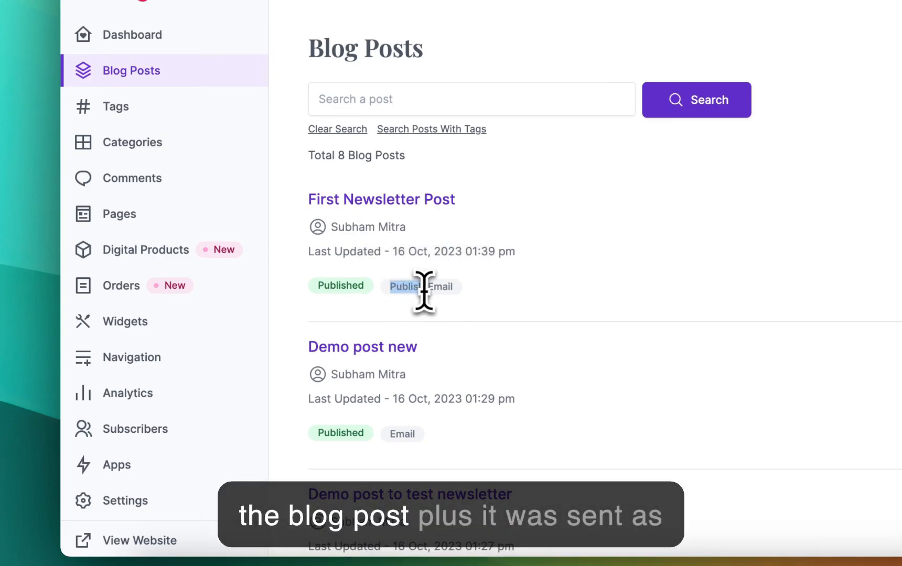
left_click_drag(428, 290, 452, 290)
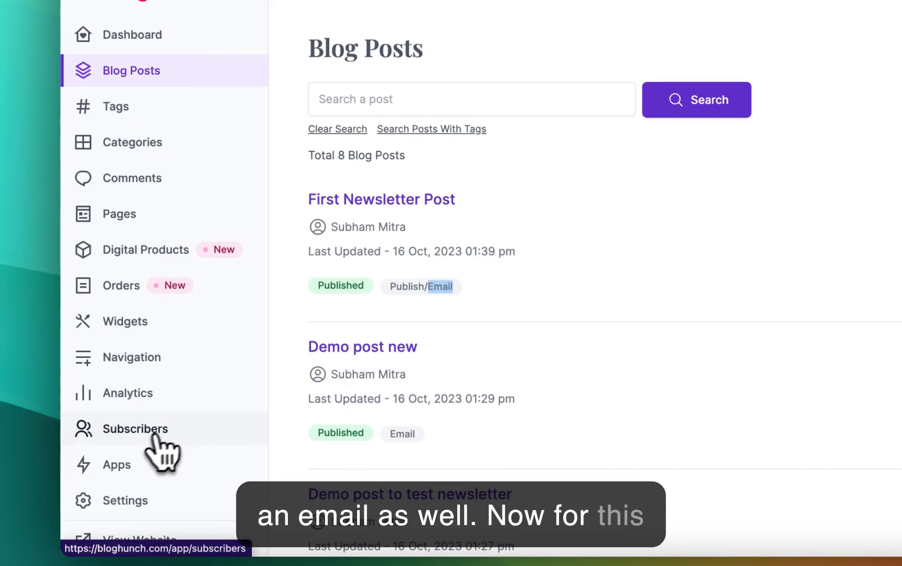
Look up the temporary email address in the subscribers list, and refresh its message list in Temp Mail
left_click(177, 433)
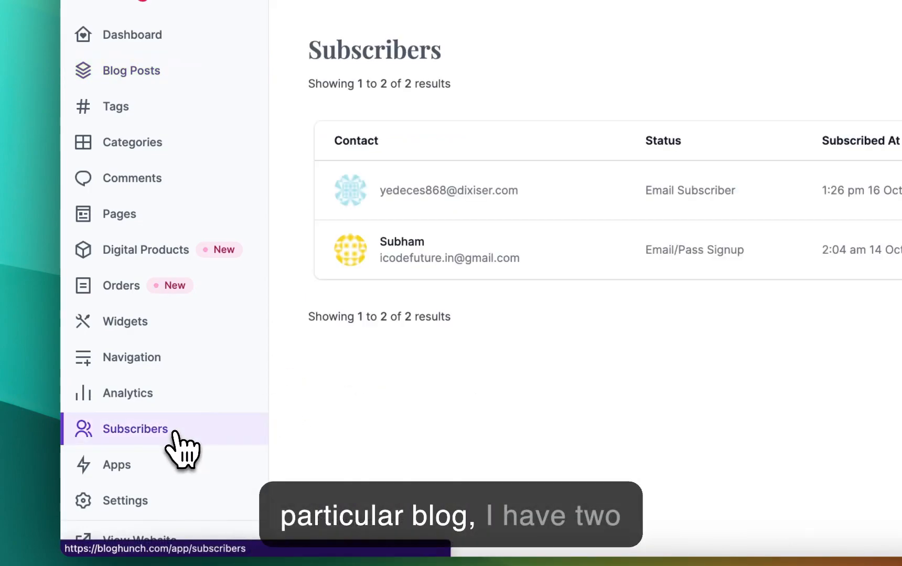
left_click_drag(519, 192, 381, 197)
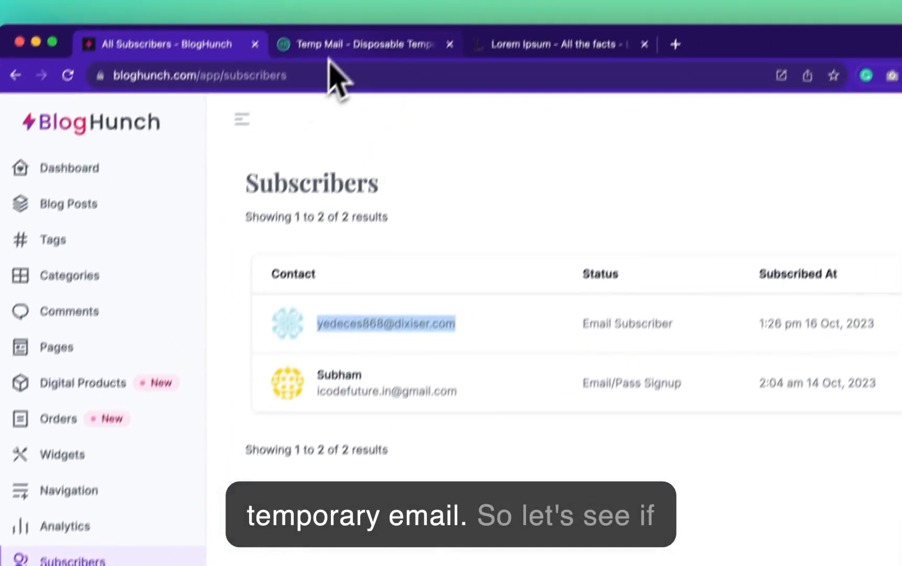
left_click(329, 76)
scroll(372, 362, "down", 5)
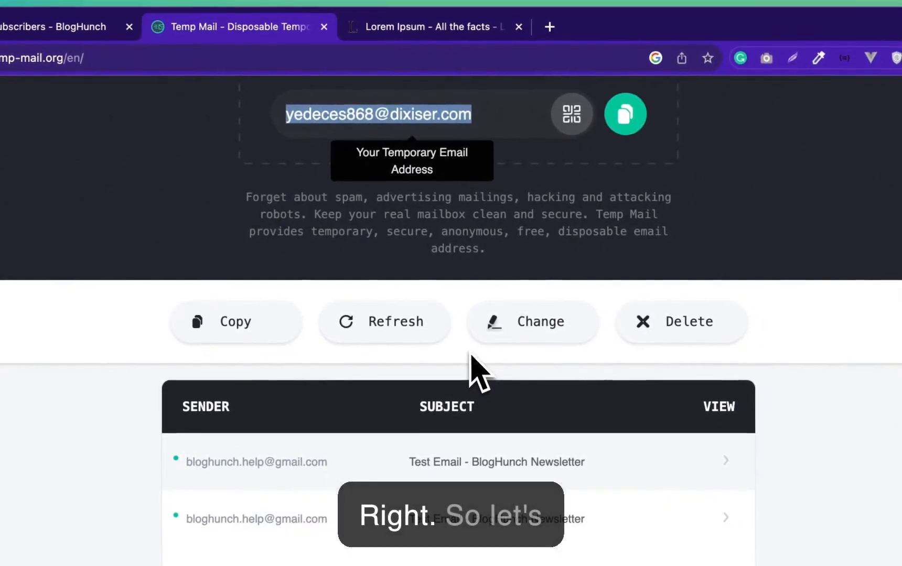
left_click(394, 330)
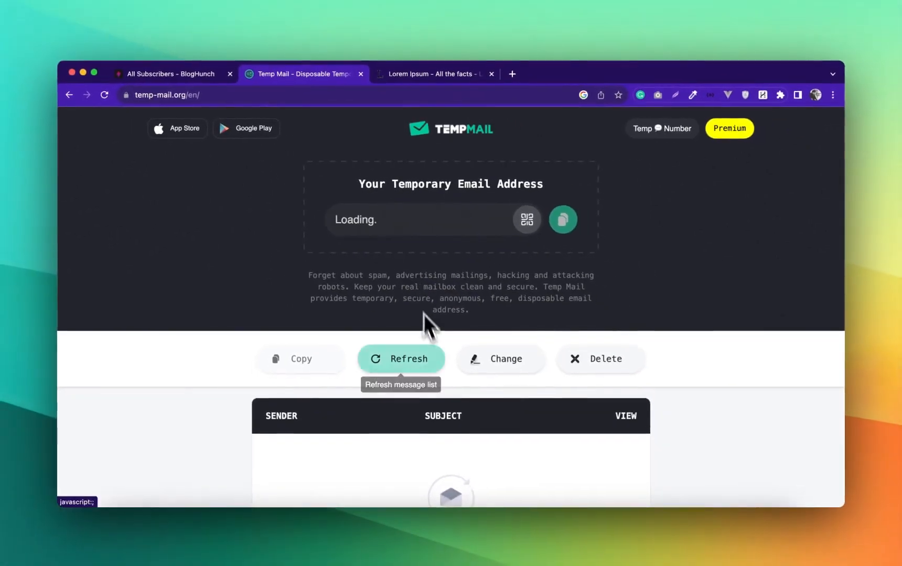
scroll(434, 347, "down", 4)
scroll(435, 350, "down", 3)
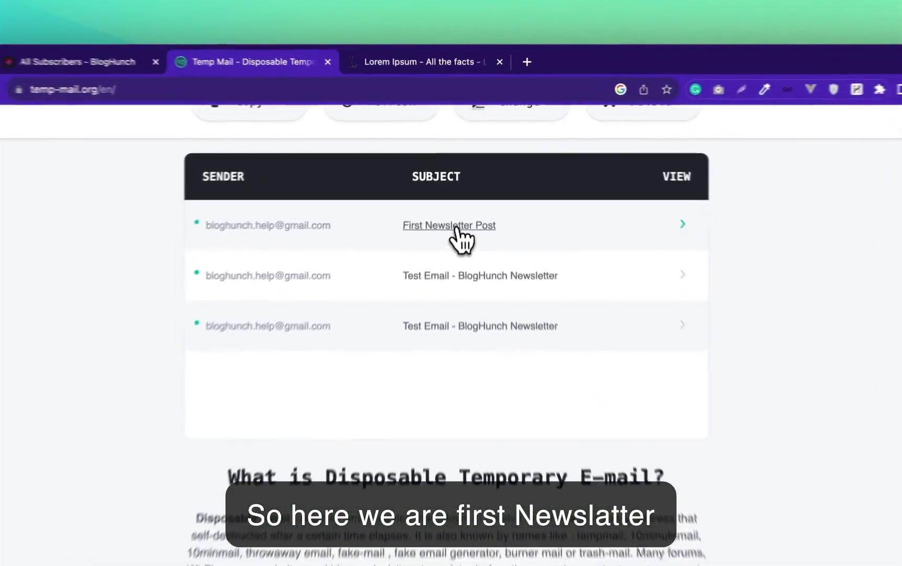
Open the "First Newsletter Post" email in the temporary inbox and examine its title, author and date line
left_click(457, 200)
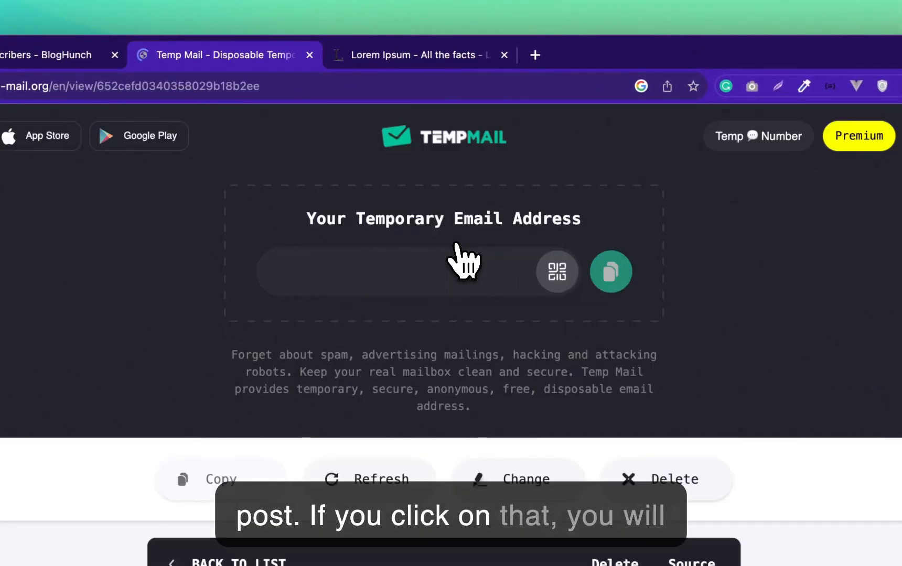
scroll(464, 261, "down", 5)
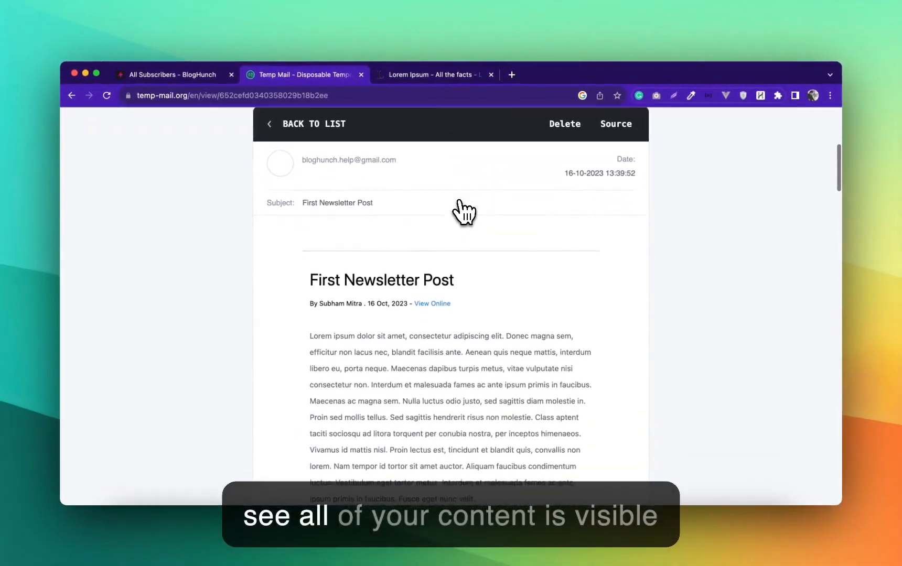
scroll(458, 200, "down", 2)
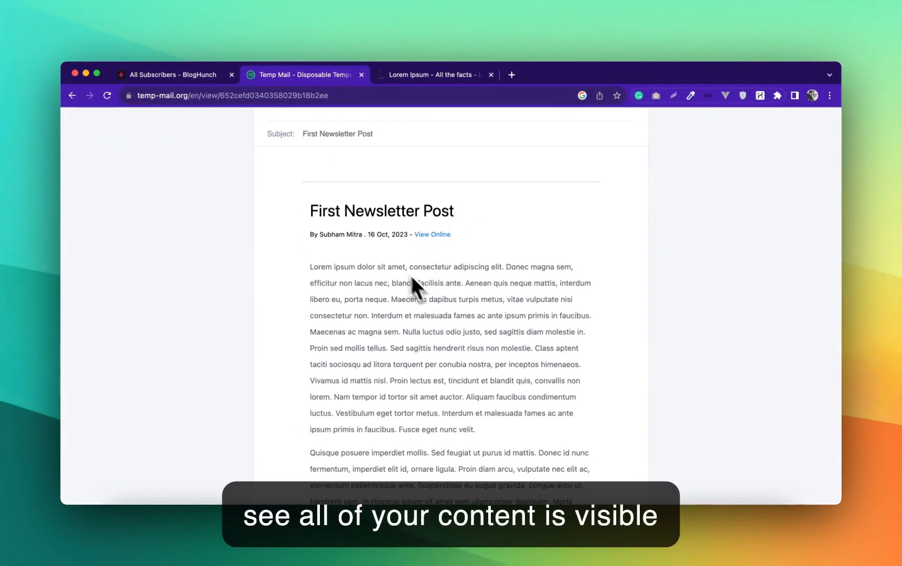
scroll(420, 270, "down", 1)
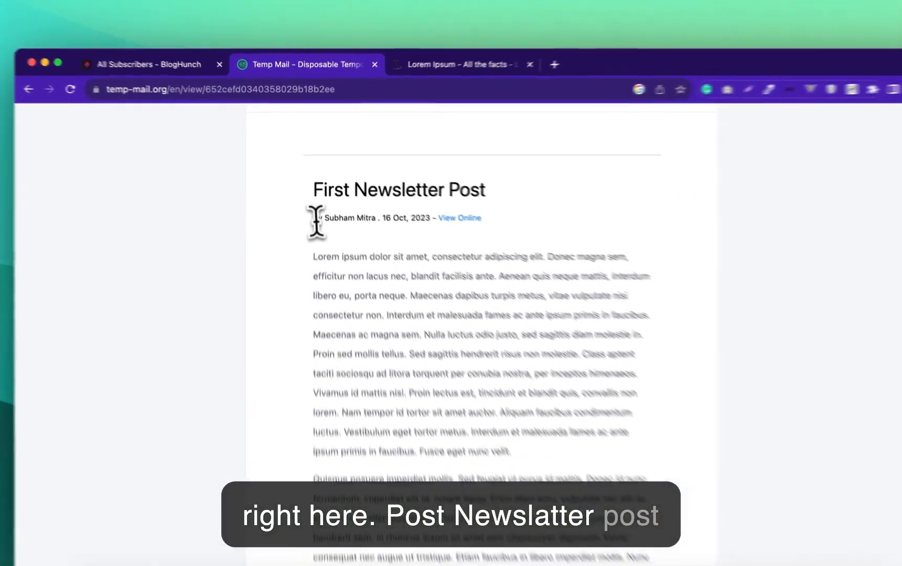
left_click_drag(310, 203, 363, 205)
left_click_drag(457, 243, 463, 241)
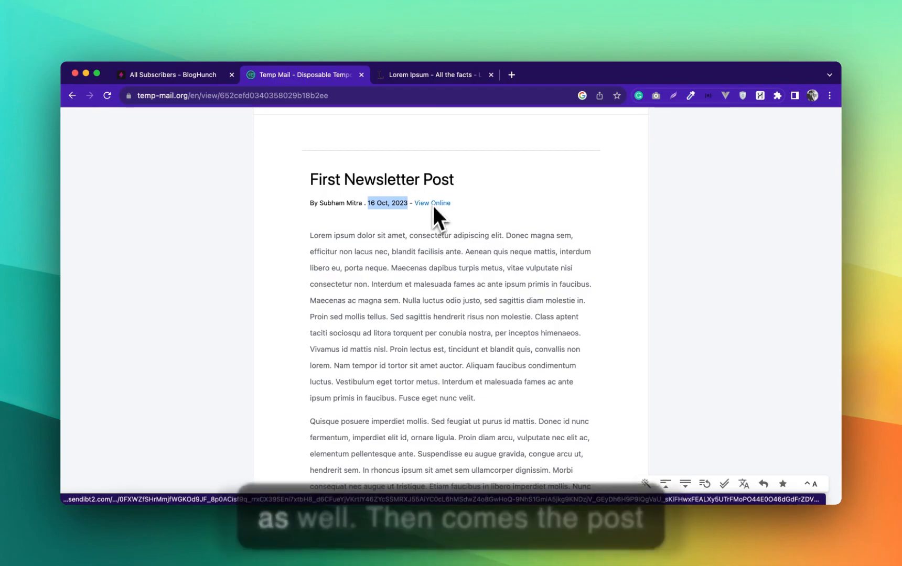
Review the rest of the newsletter email down to its footer, examining the publication name, copyright year and "Powered by" line
scroll(382, 283, "down", 5)
scroll(382, 286, "down", 10)
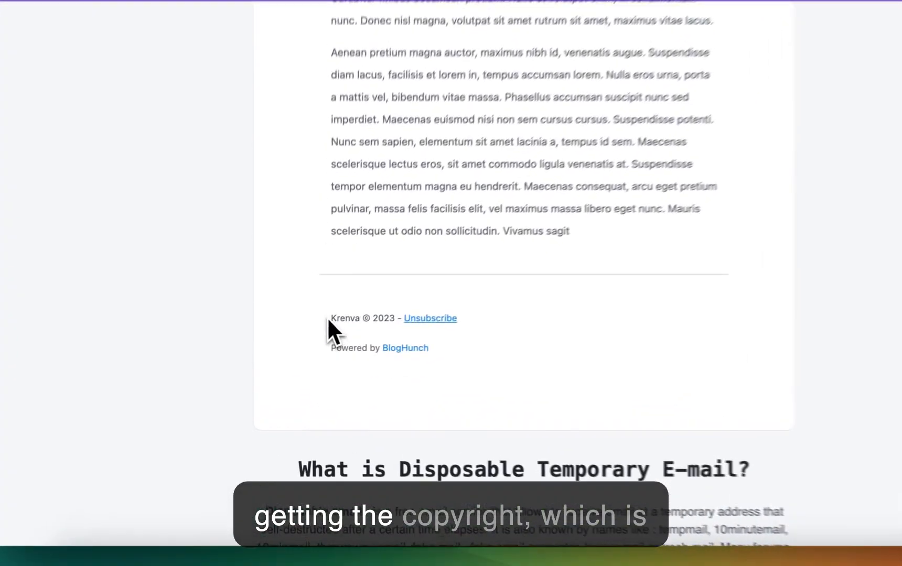
left_click_drag(309, 338, 321, 338)
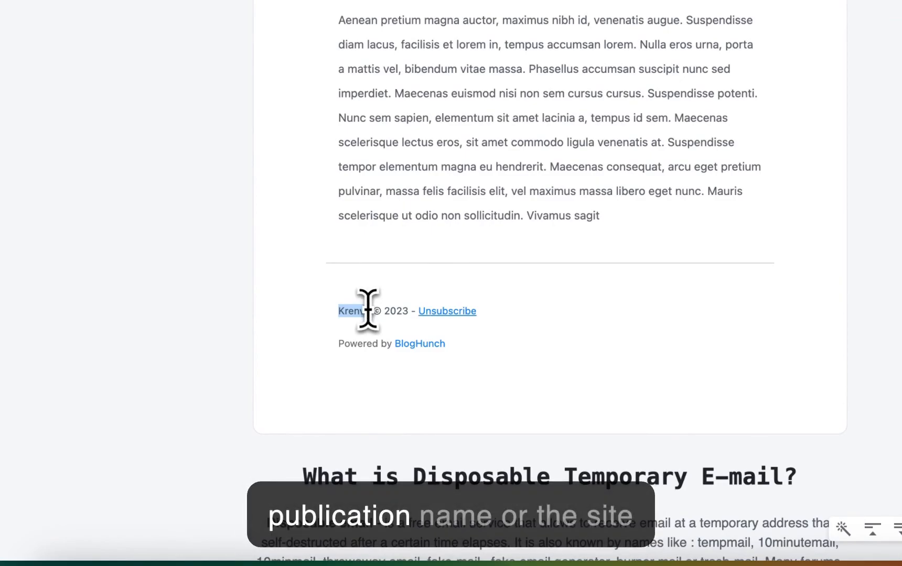
left_click_drag(384, 310, 412, 311)
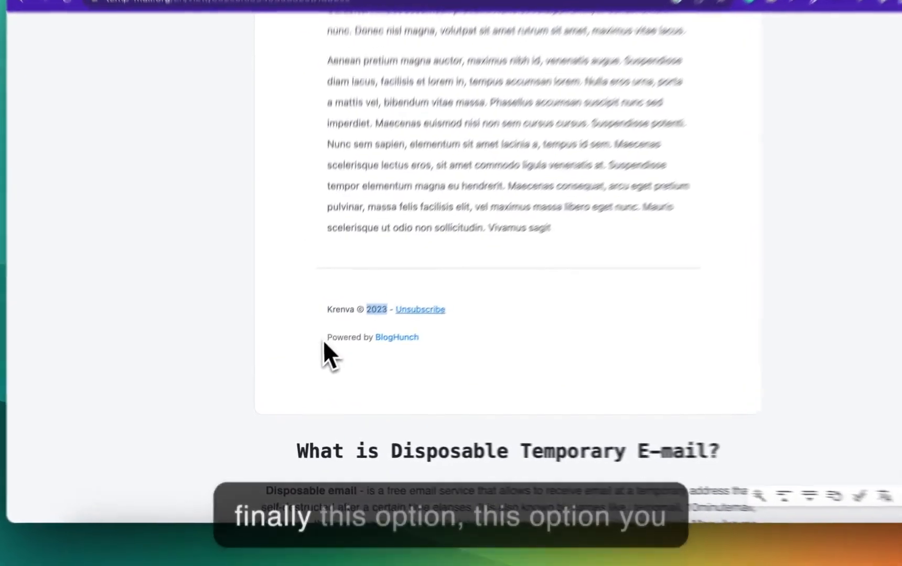
left_click_drag(323, 342, 439, 357)
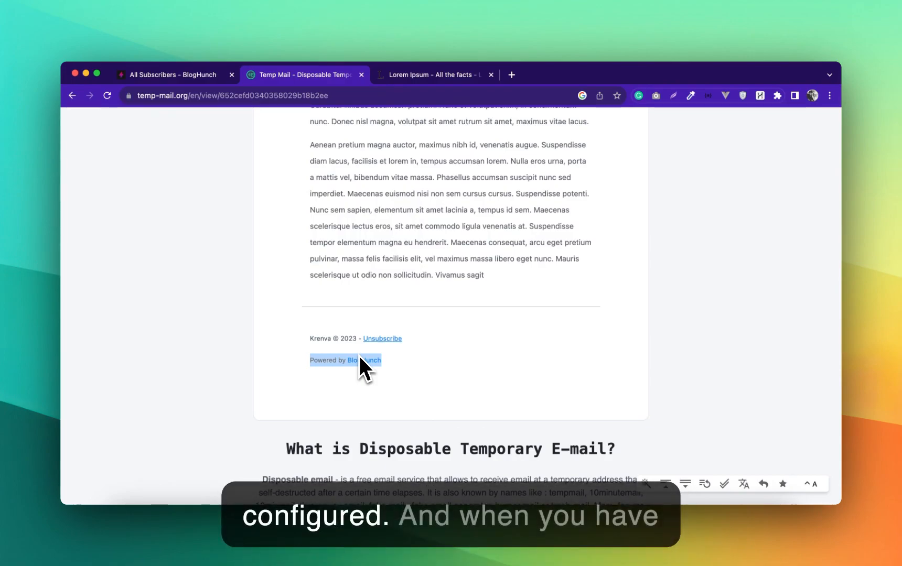
Switch back to BlogHunch and open the site's SMTP configuration settings
left_click(209, 74)
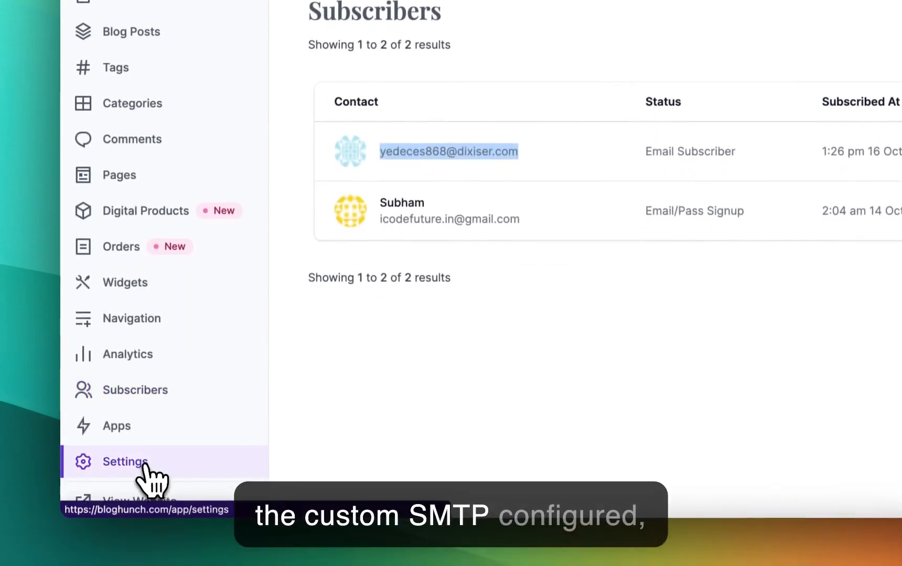
left_click(144, 464)
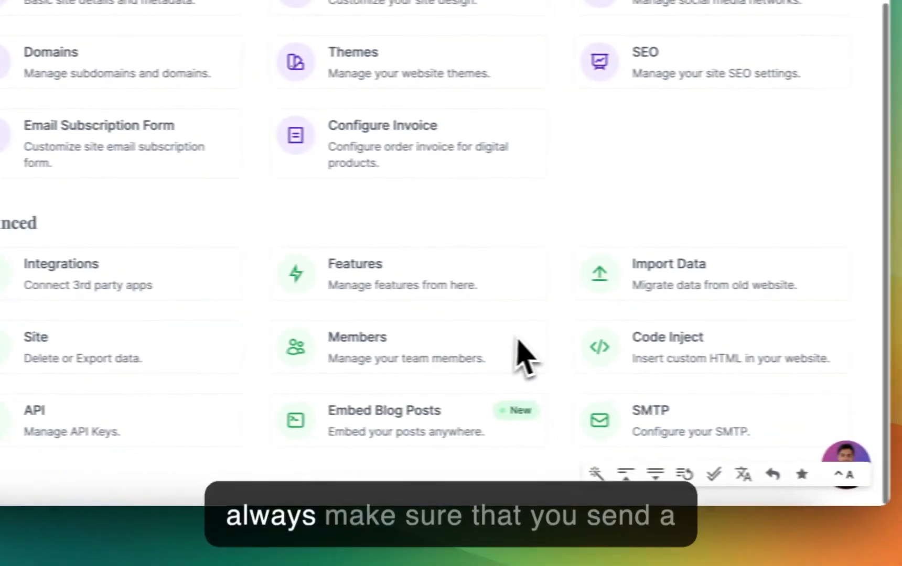
left_click(636, 423)
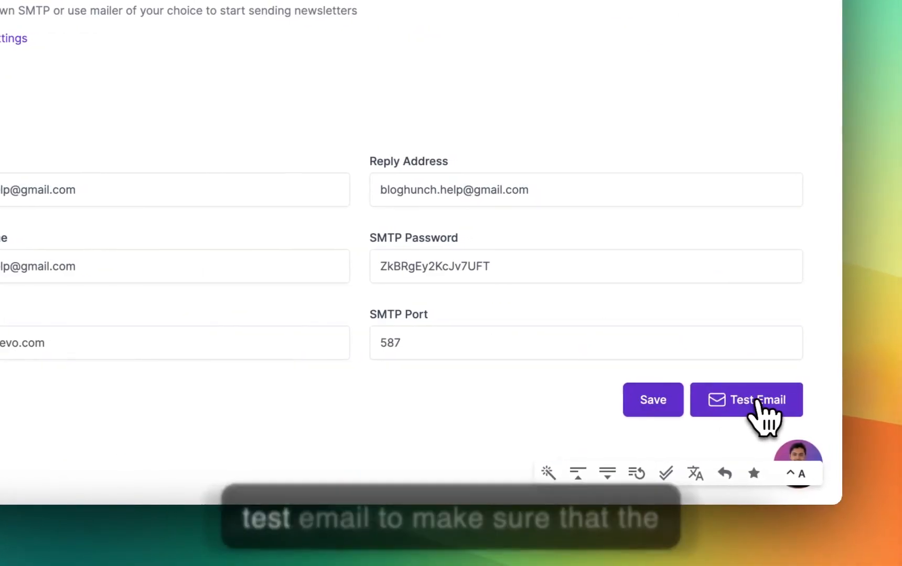